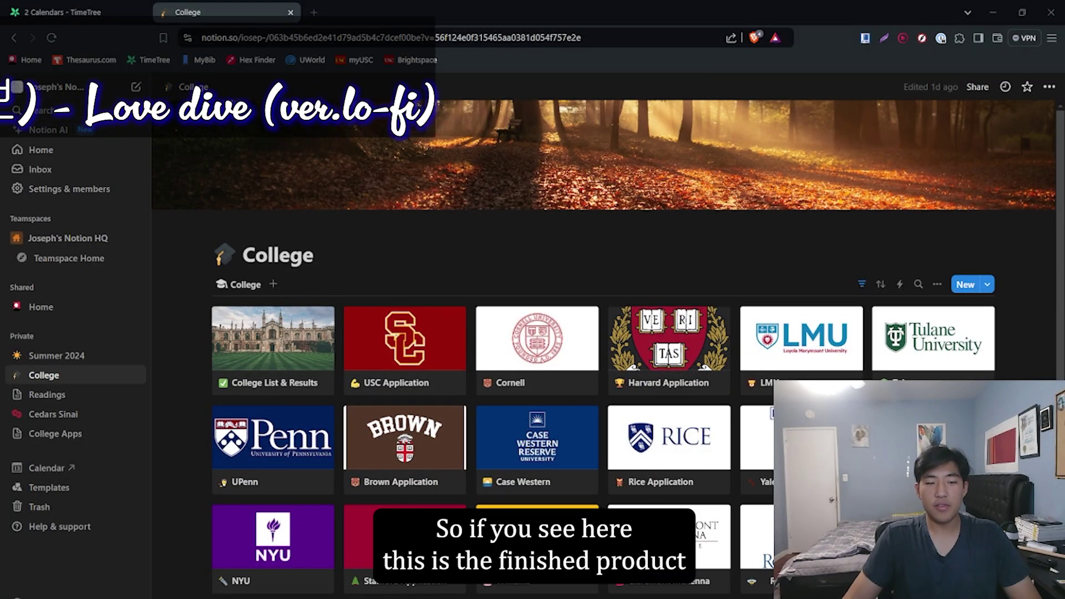
Open the USC Application card and read its Why USC essay sub-page
scroll(431, 252, down, 2)
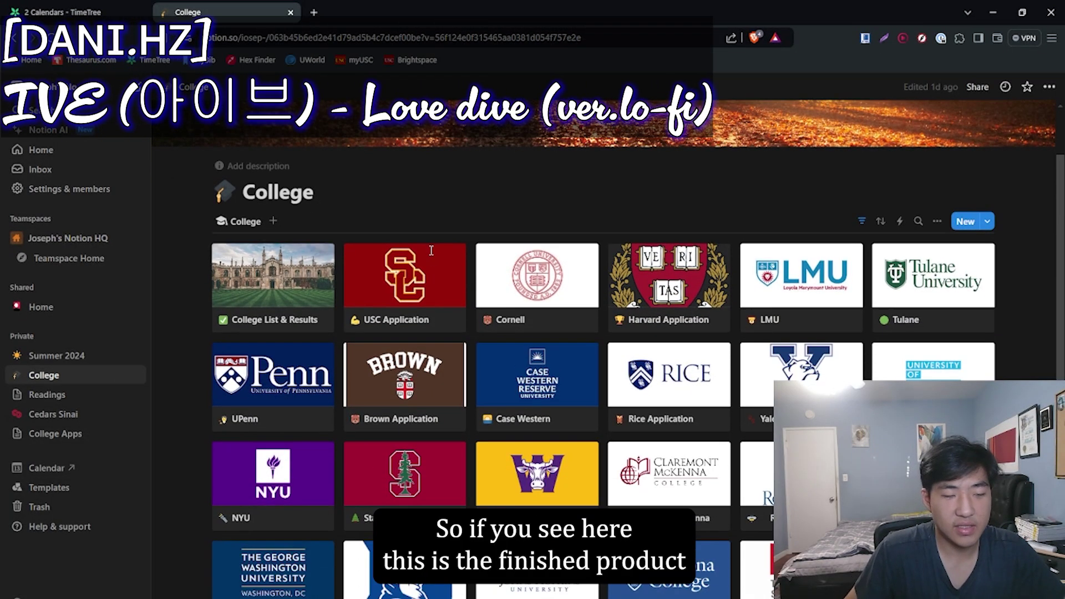
scroll(432, 257, down, 2)
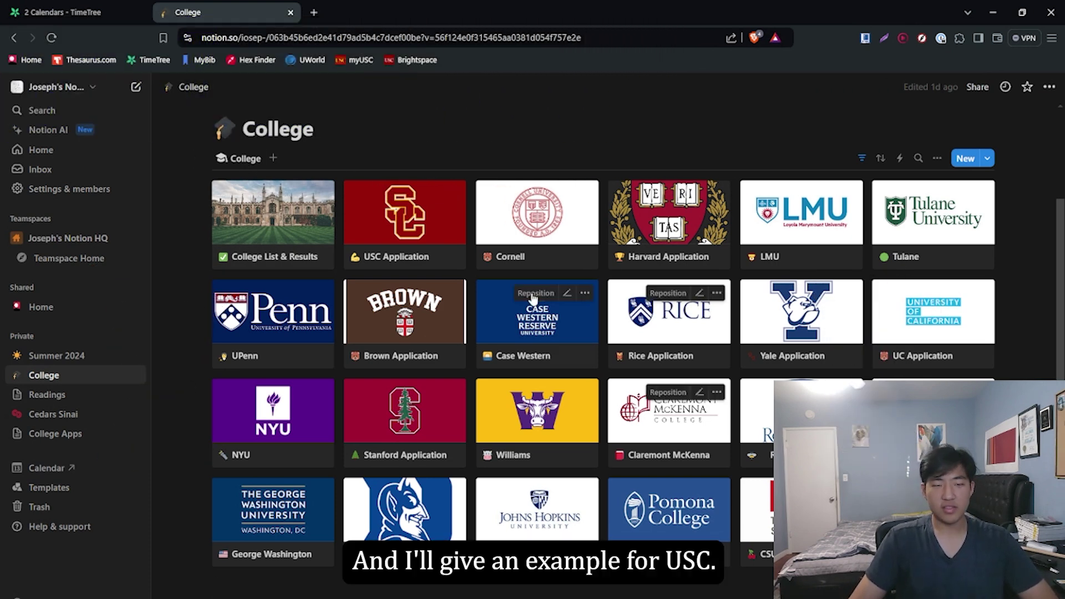
click(449, 256)
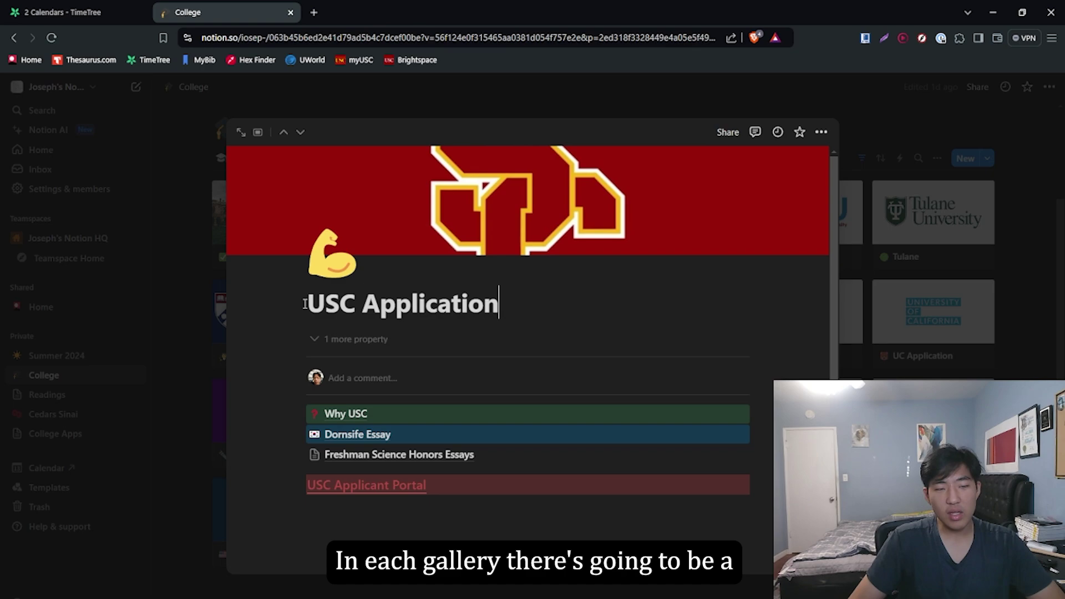
click(347, 416)
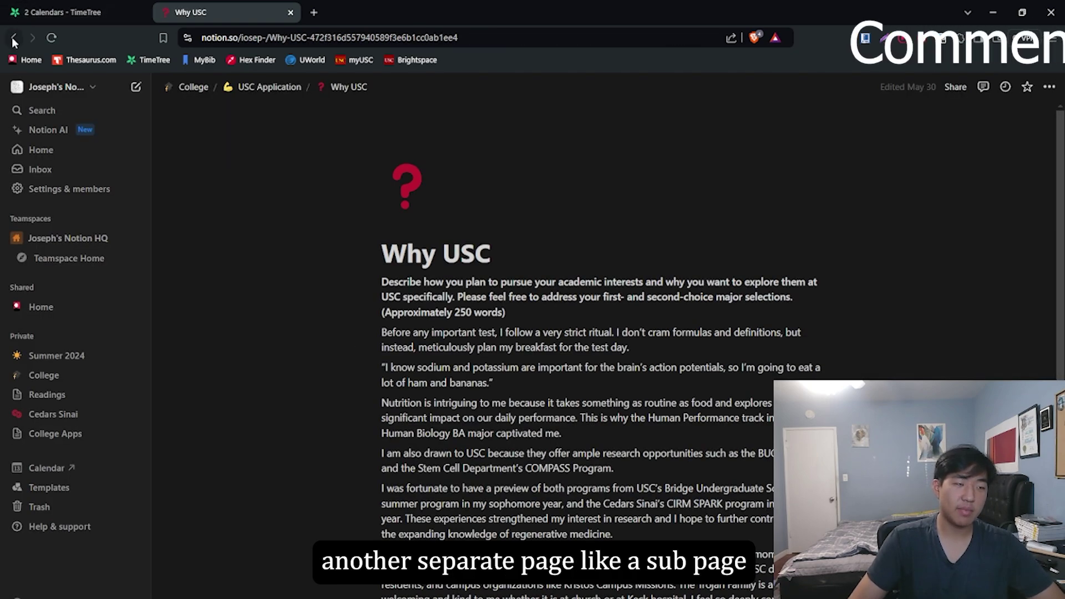
scroll(222, 167, down, 4)
scroll(245, 175, up, 4)
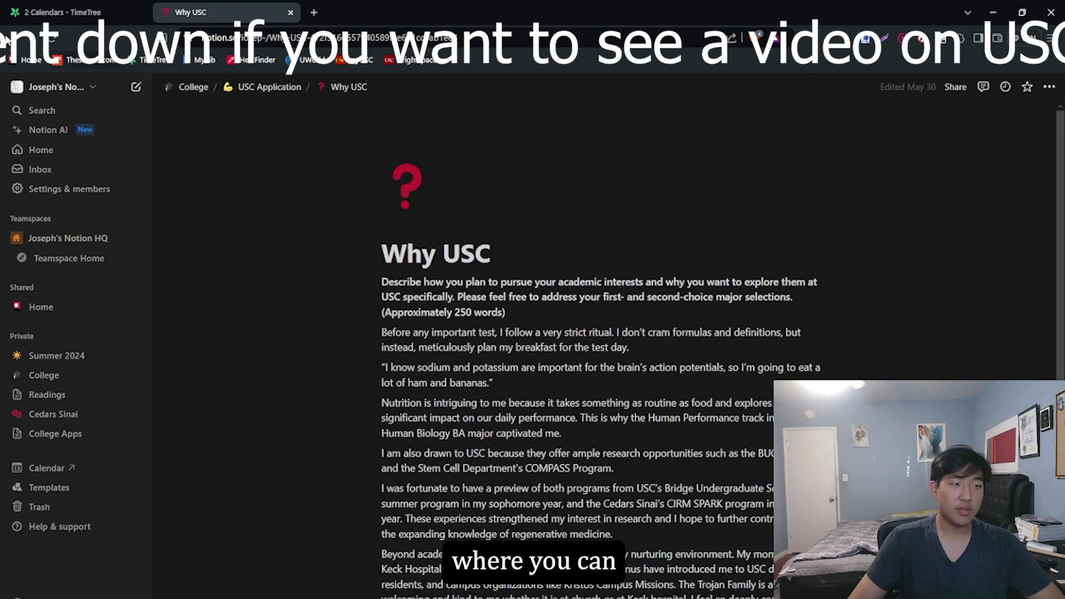
key(alt+Left)
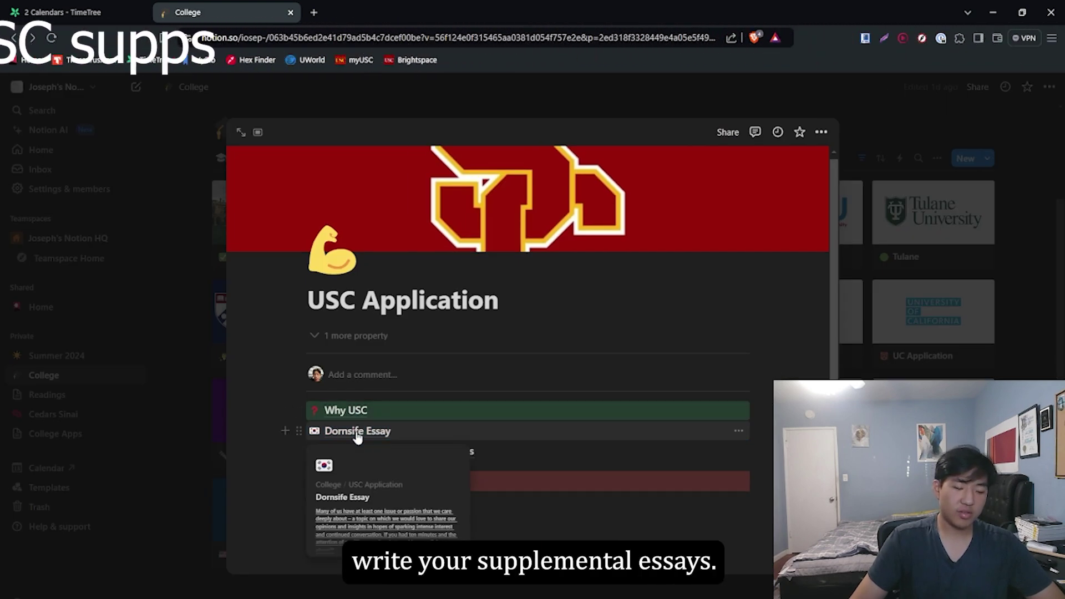
mouse_move(358, 431)
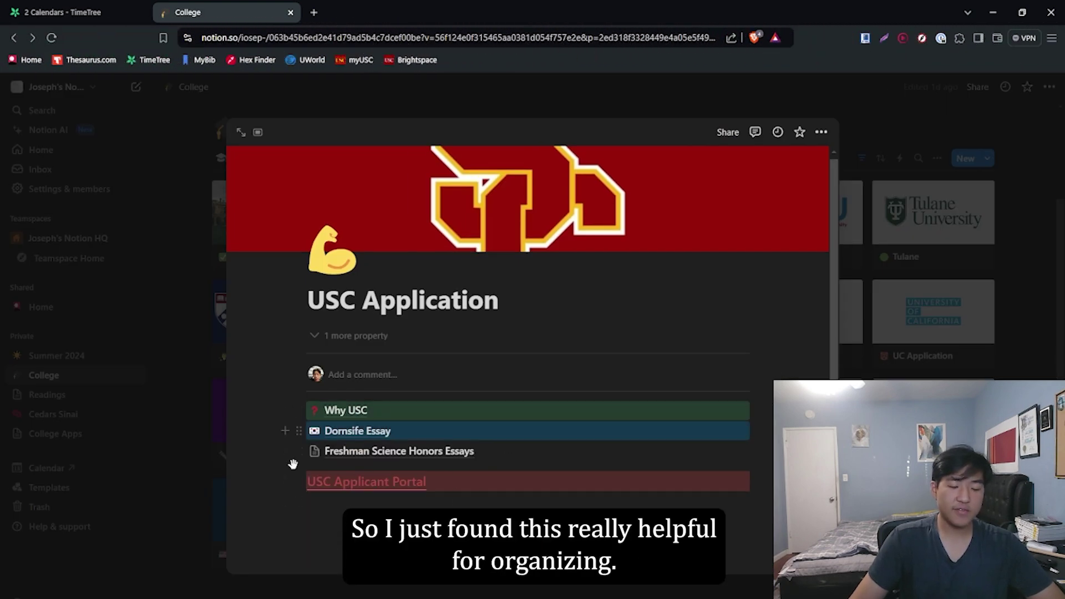
Visit the USC Applicant Portal link, then return to the gallery
click(344, 483)
click(441, 12)
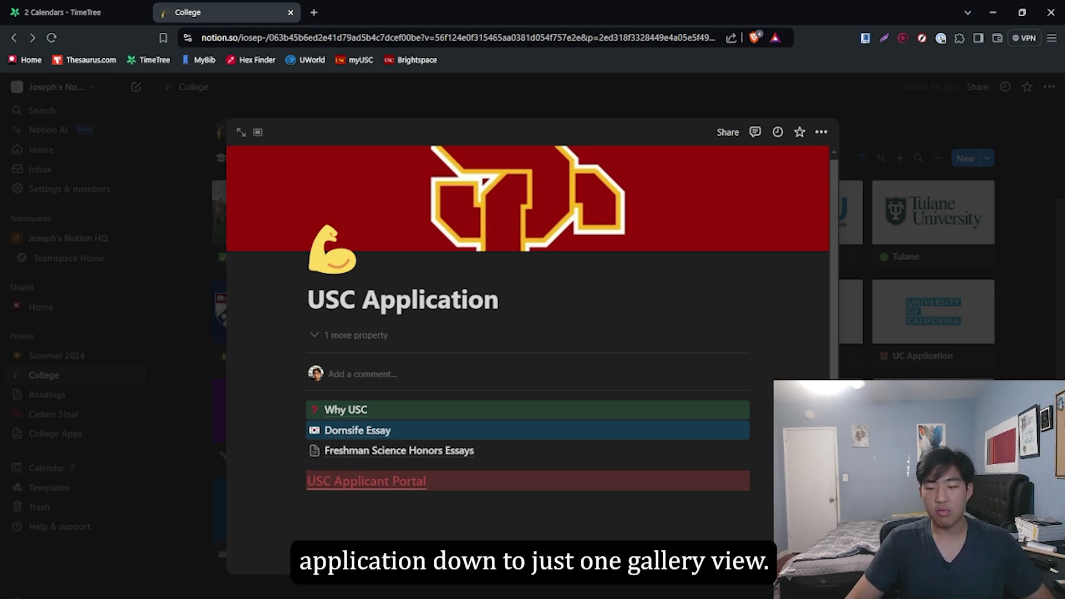
key(Escape)
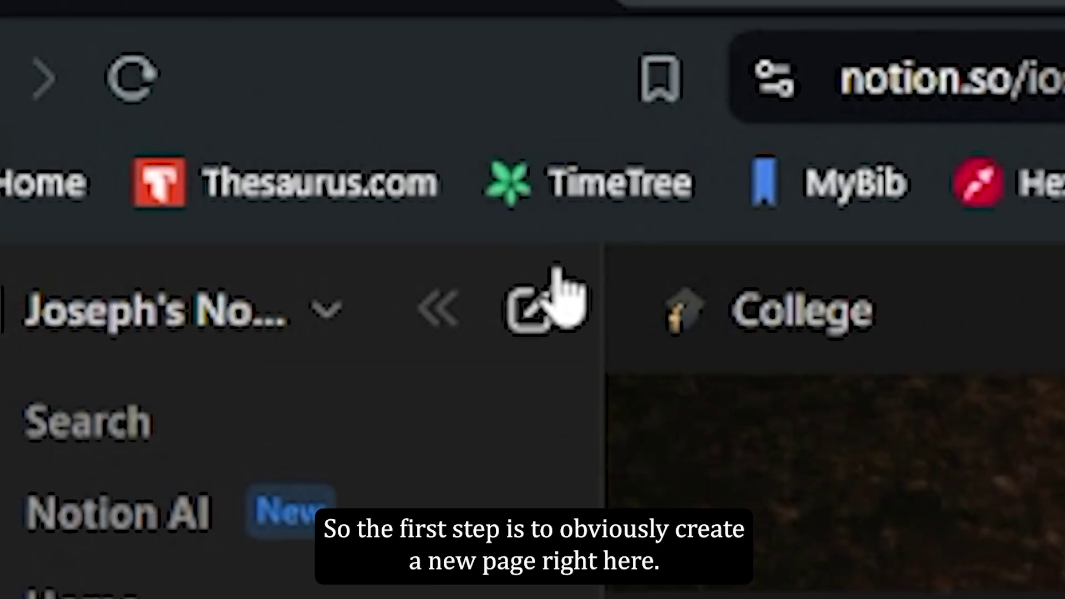
Create a new page titled College Apps with a flexed-biceps icon
click(459, 270)
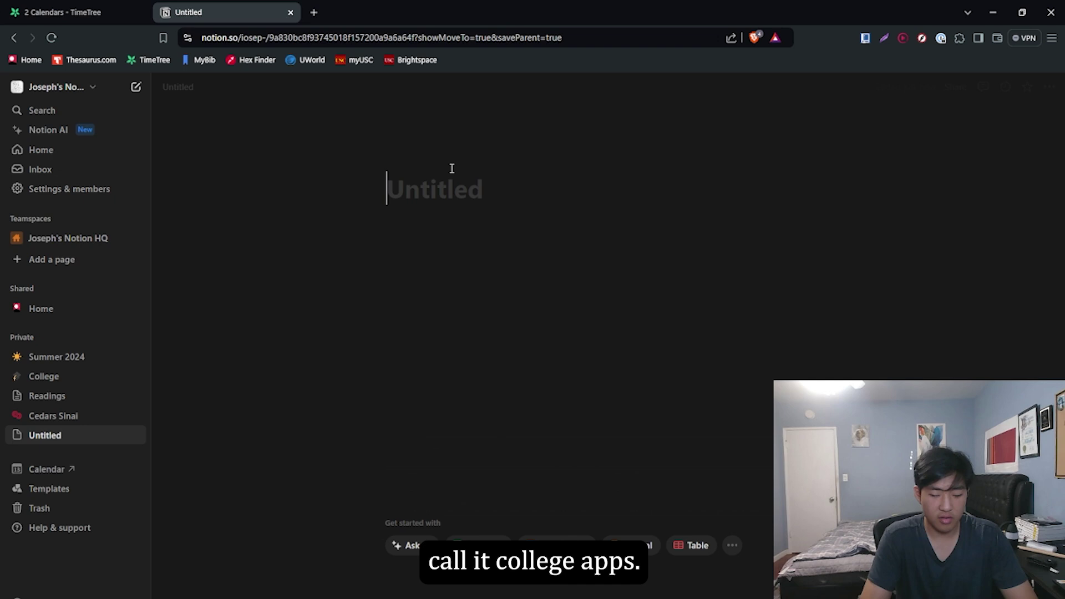
text(College Apps)
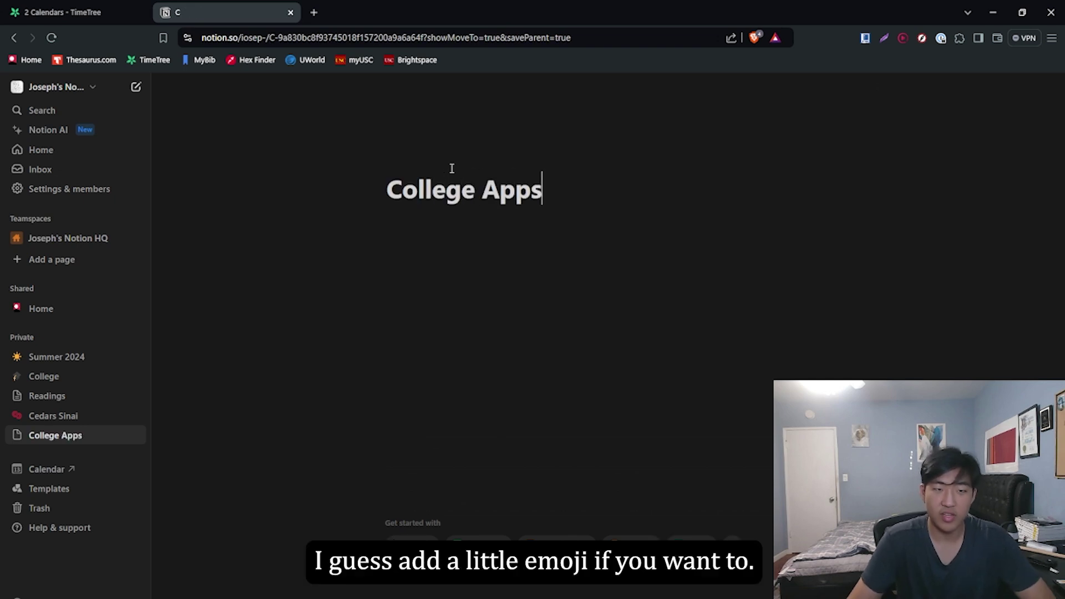
click(411, 161)
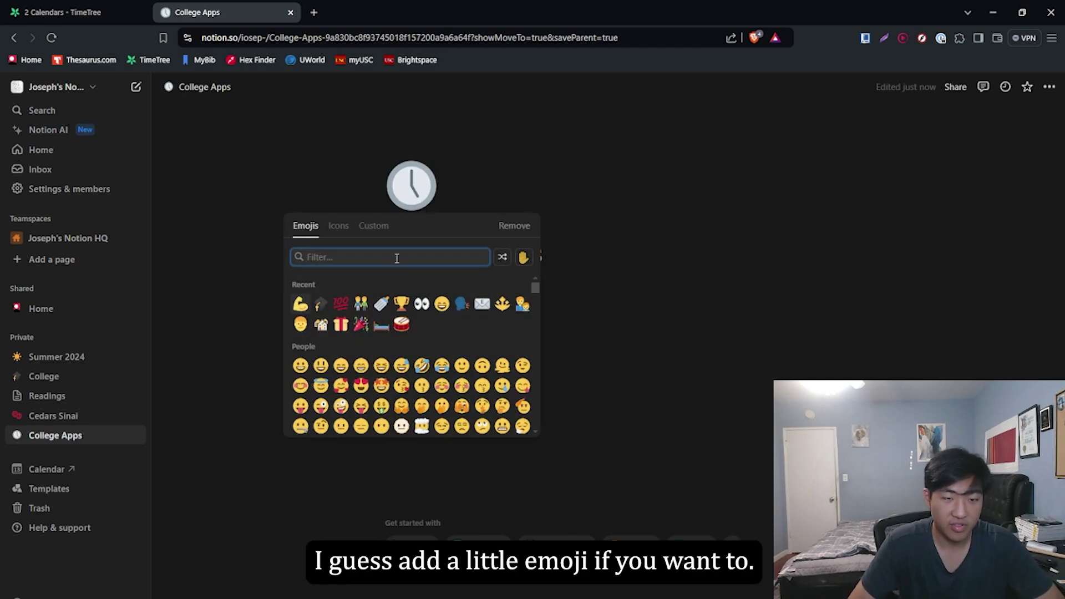
click(300, 303)
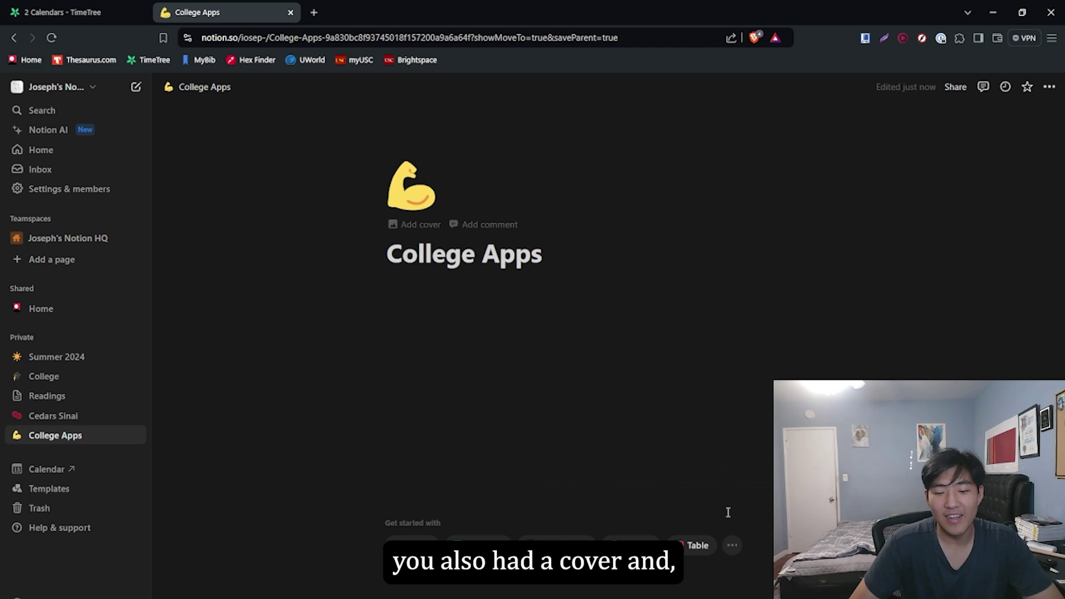
Give it the purple graduation-caps Unsplash cover found by searching 'college'
click(421, 224)
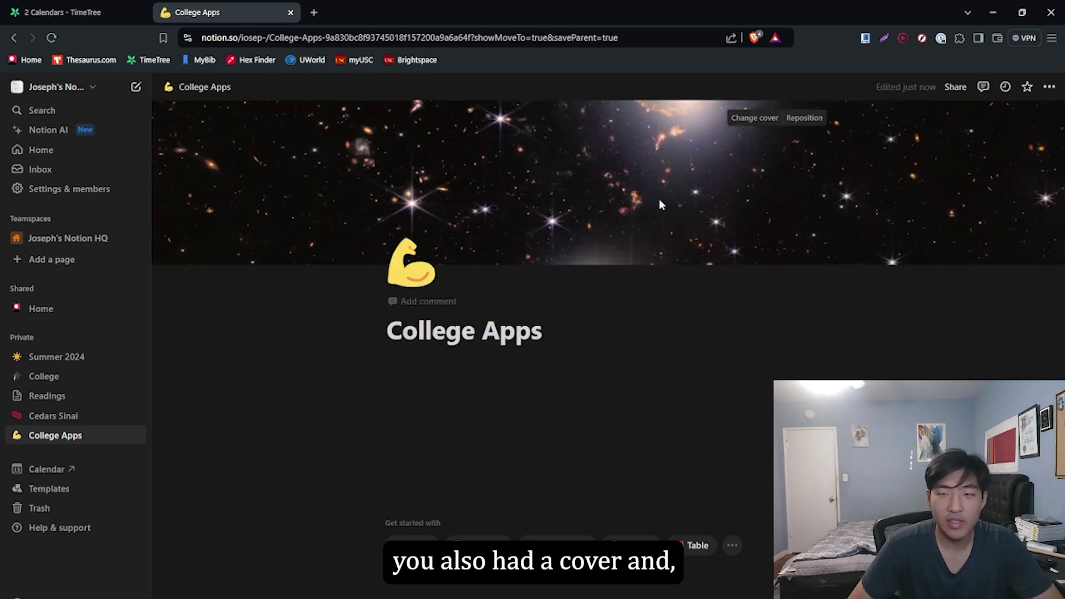
click(768, 117)
click(721, 140)
text(college)
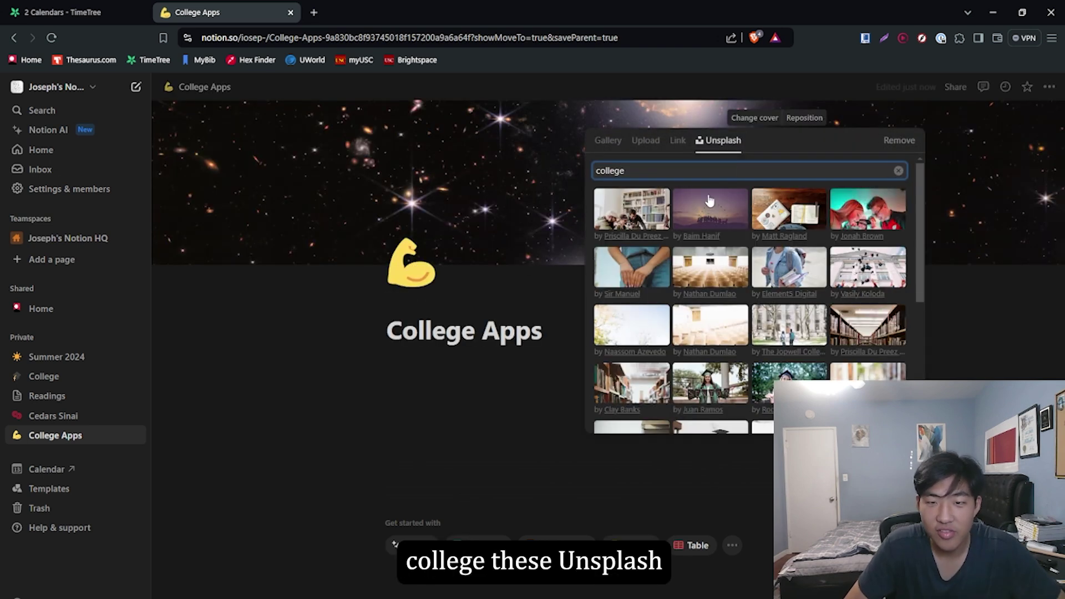
click(719, 203)
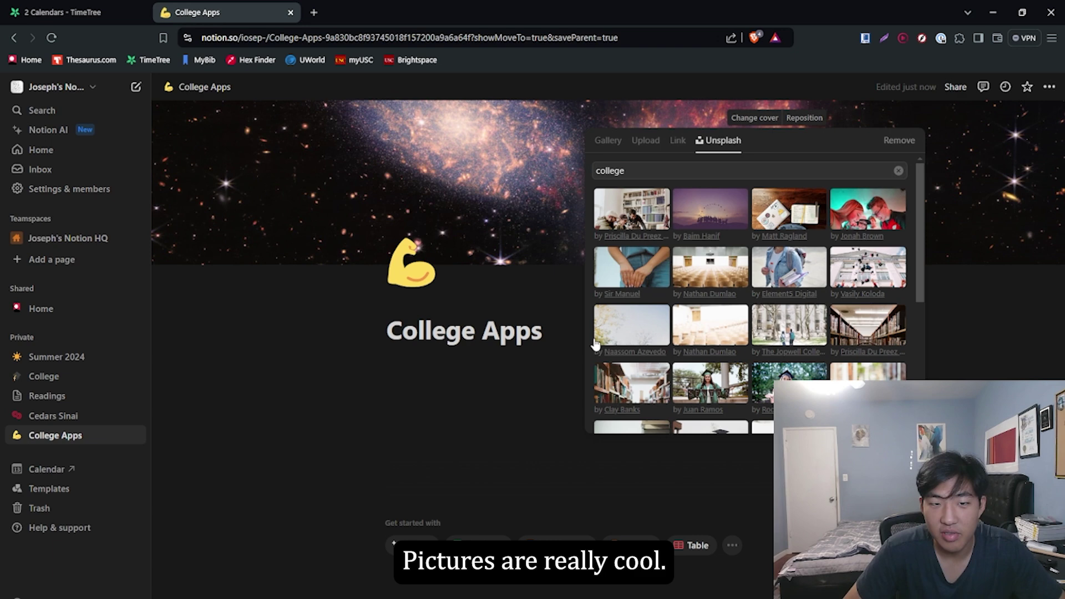
click(541, 398)
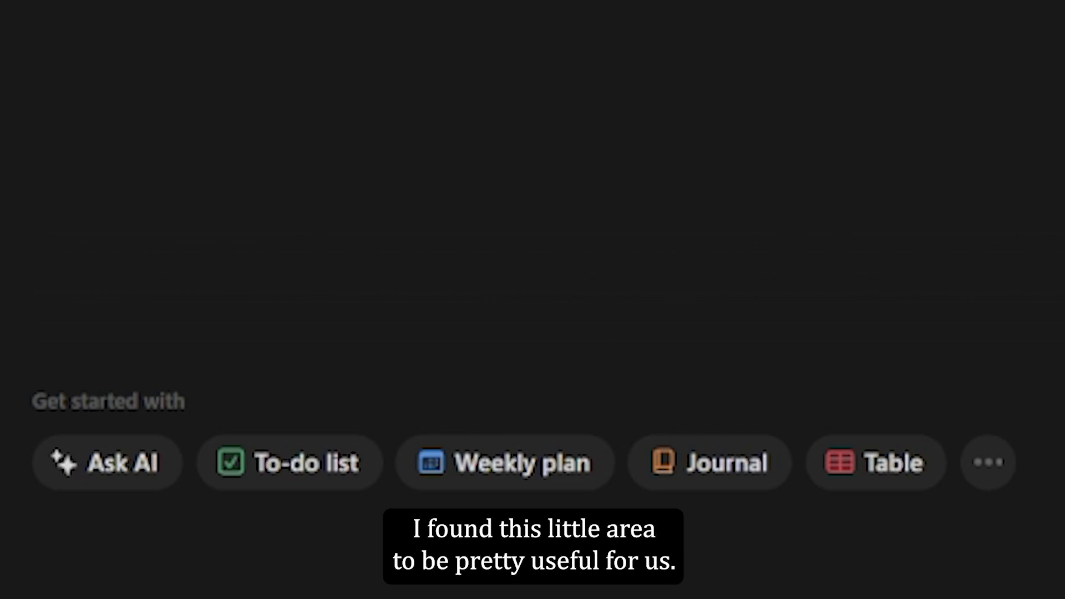
Add a gallery database and delete the default Page 1 and Page 2 cards
click(1005, 487)
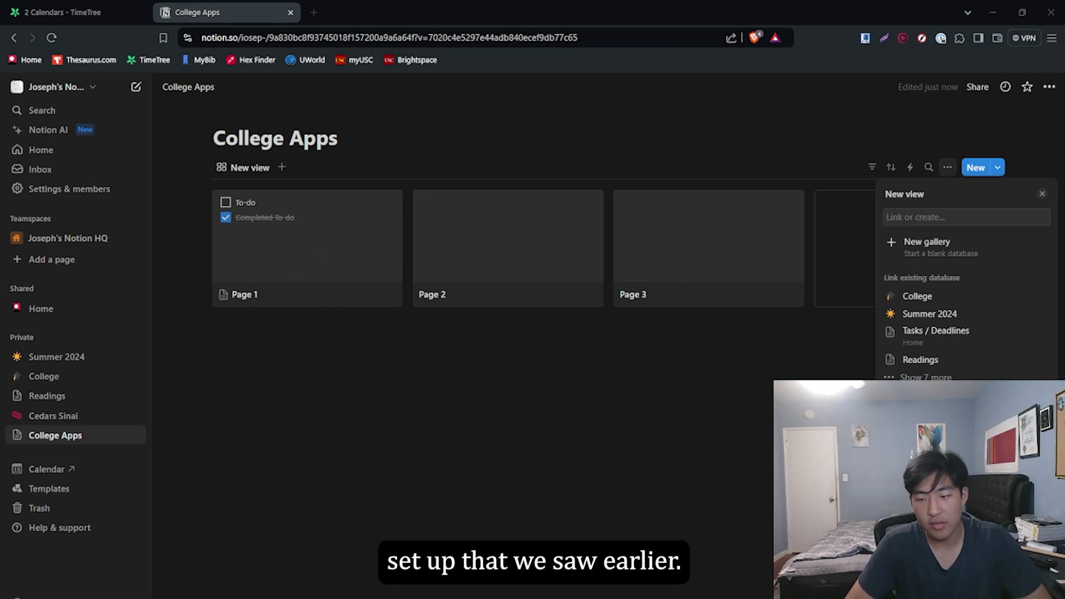
click(521, 337)
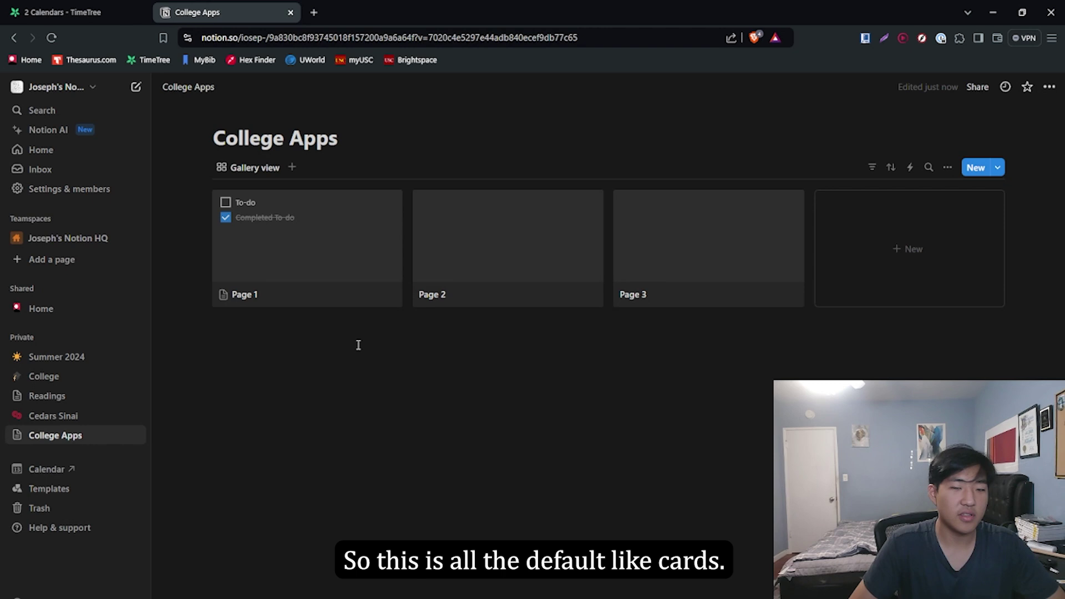
click(389, 202)
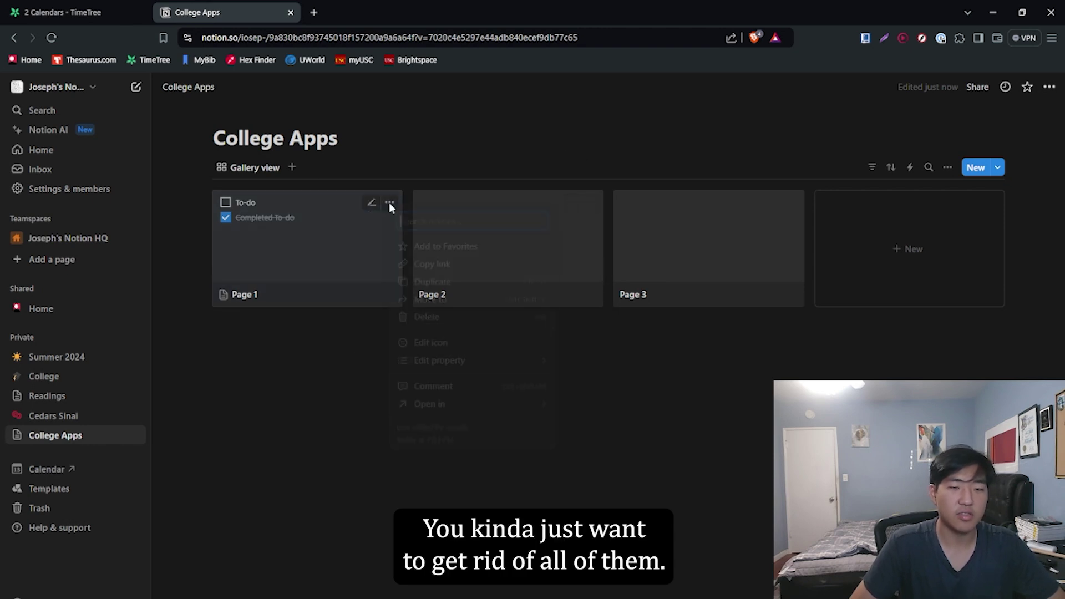
click(432, 316)
Rename the gallery view to College
click(268, 174)
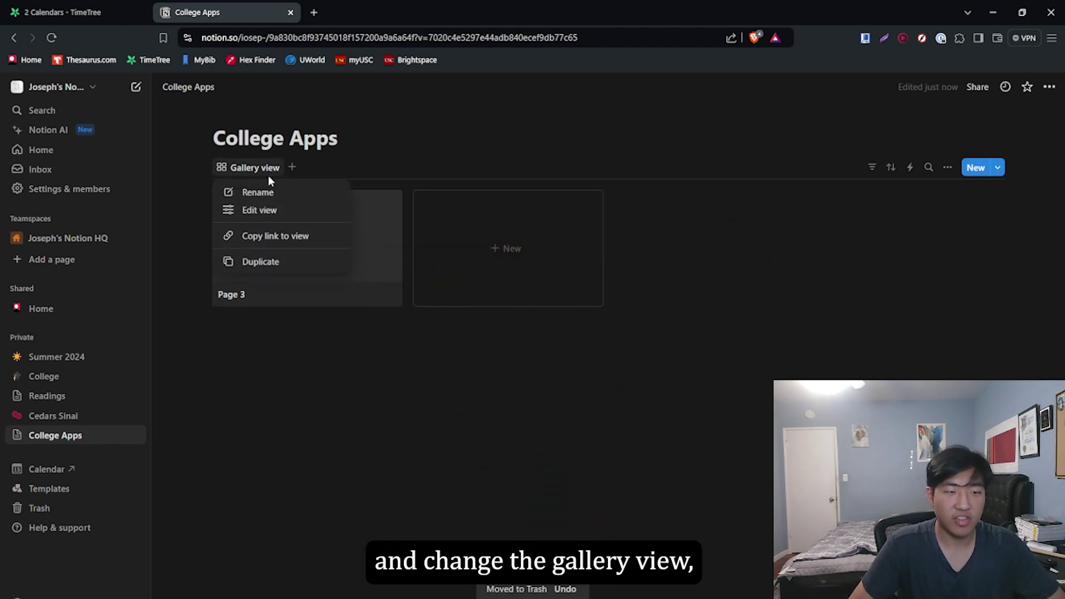
click(266, 194)
key(BackSpace)
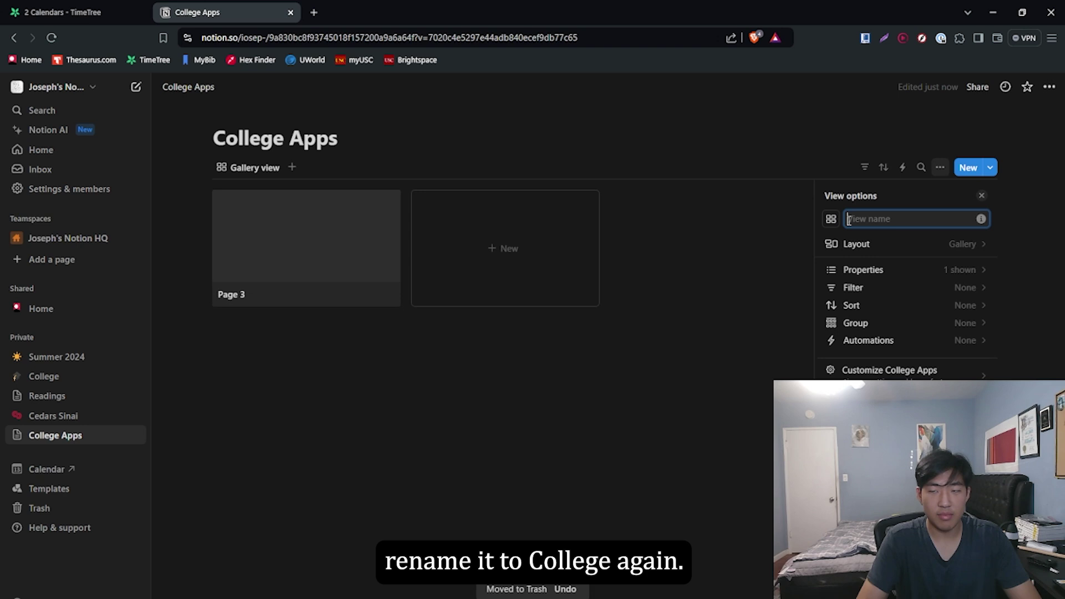
text(Colege)
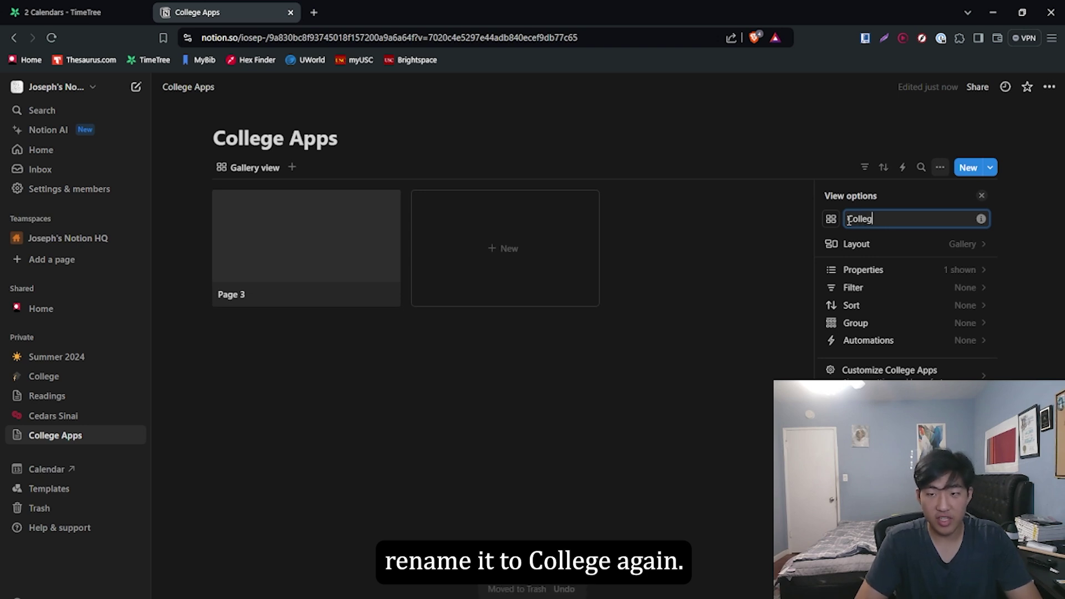
click(289, 230)
mouse_move(367, 241)
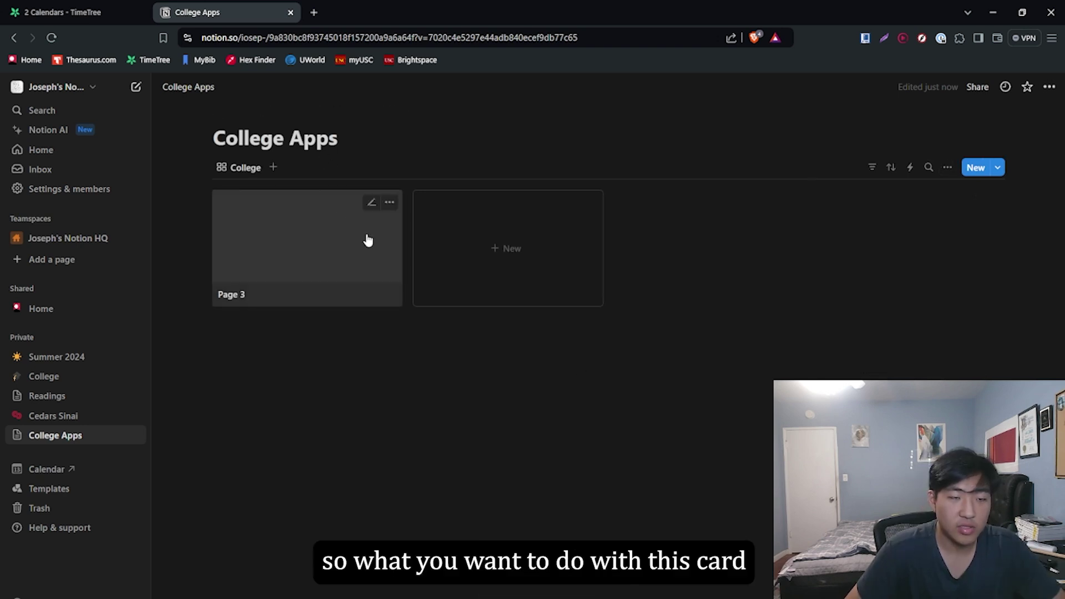
Turn Page 3 into 'Joseph University' with a graduation-cap icon
click(299, 273)
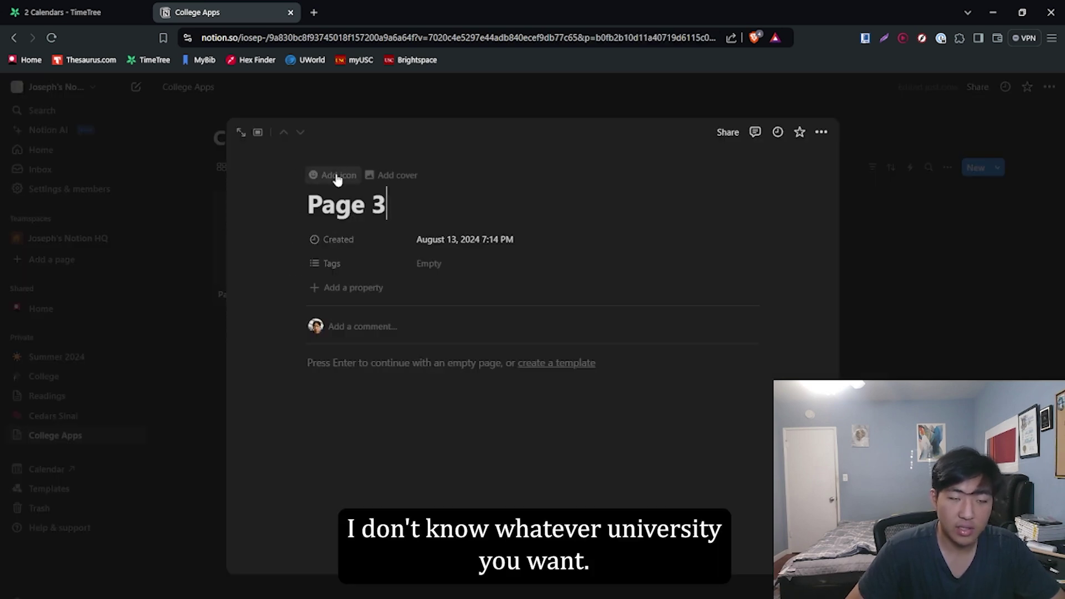
click(337, 176)
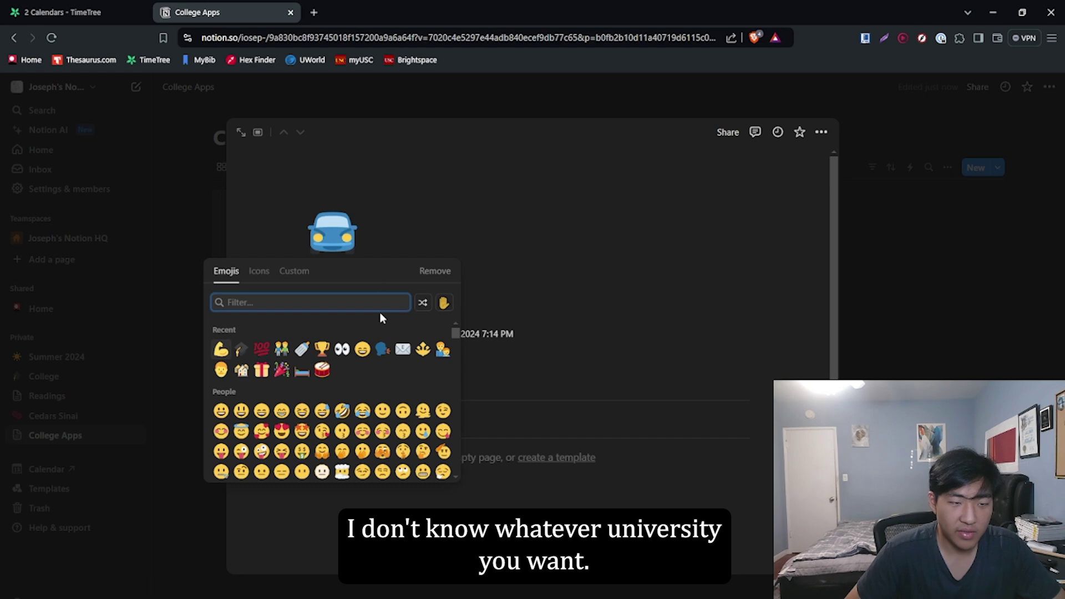
click(242, 350)
text(J)
text(osep)
text(h University)
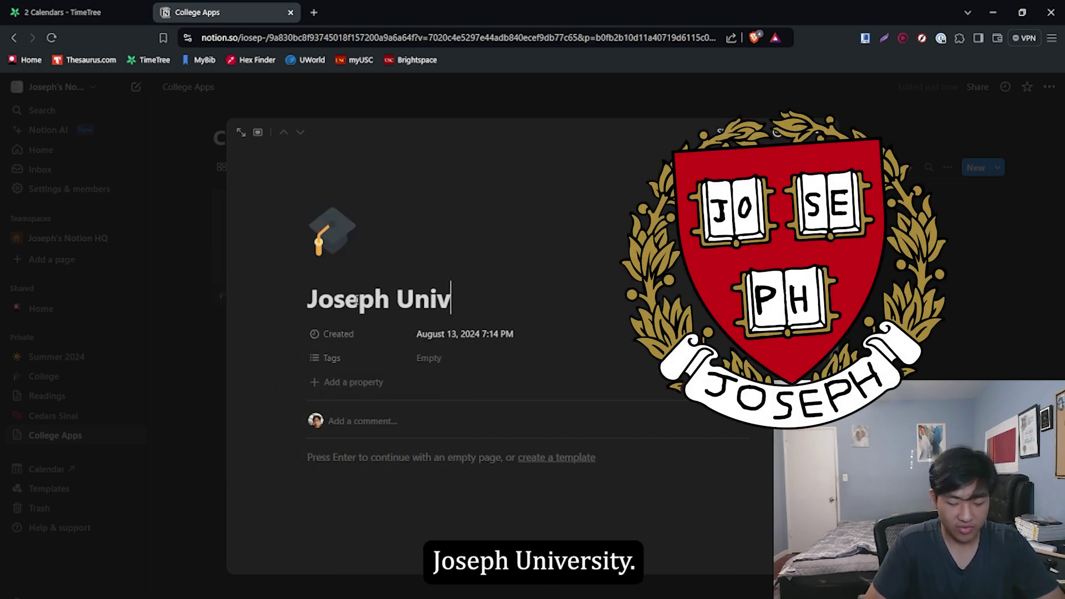
click(398, 452)
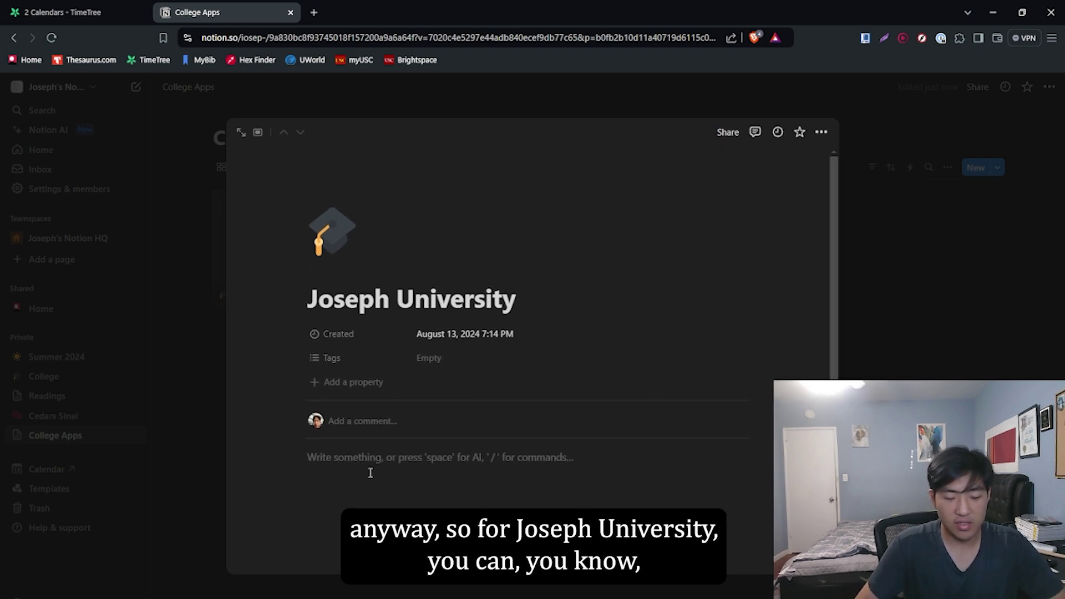
Add a 'Why Us' sub-page inside Joseph University's body
scroll(371, 473, down, 1)
text(/p)
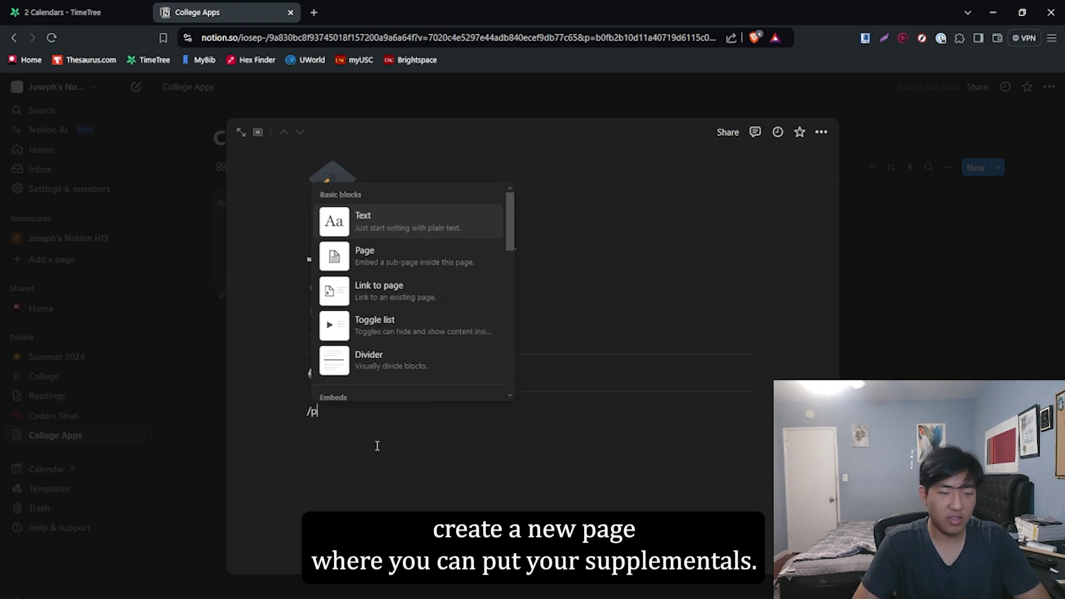
key(BackSpace)
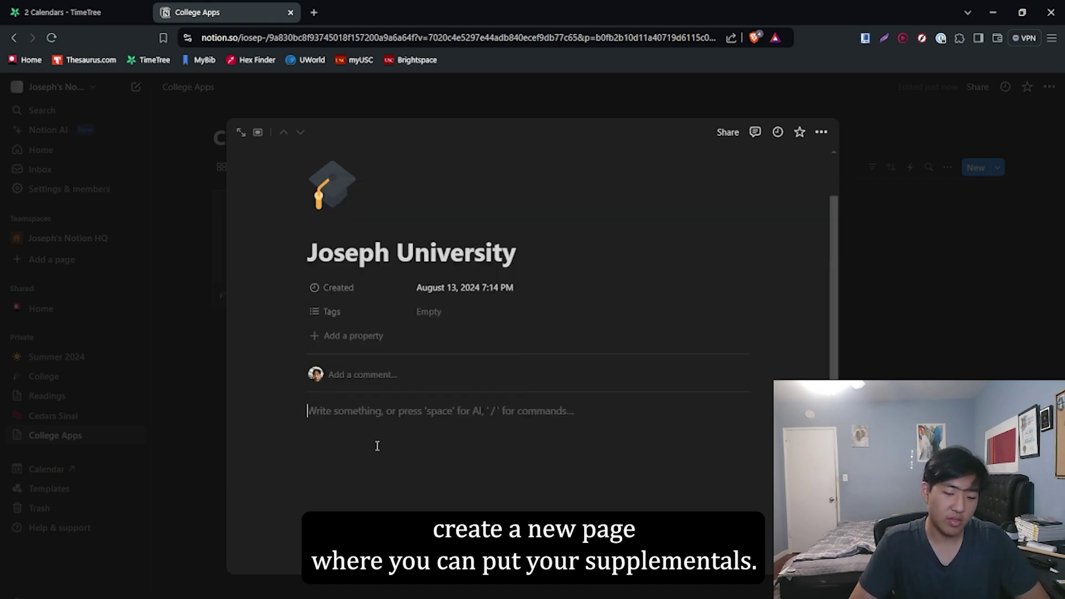
text(/)
key(BackSpace)
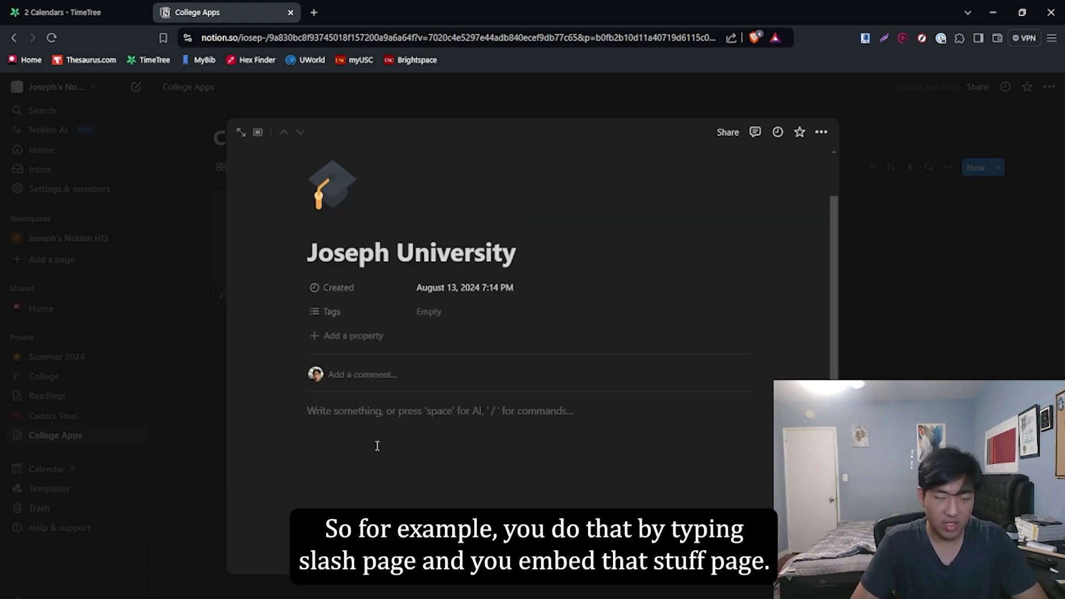
text(/page)
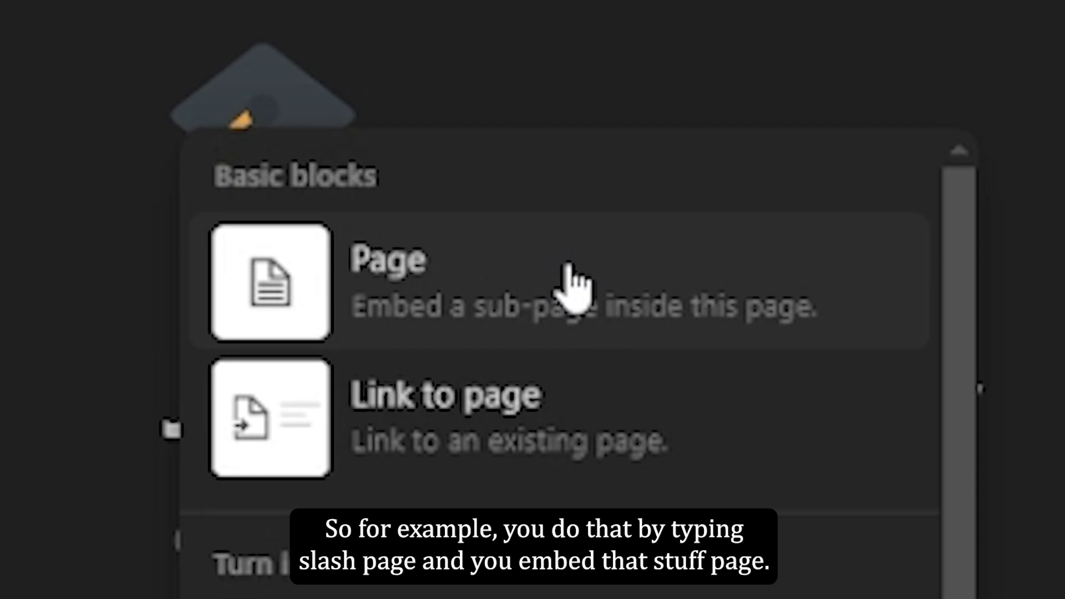
click(570, 265)
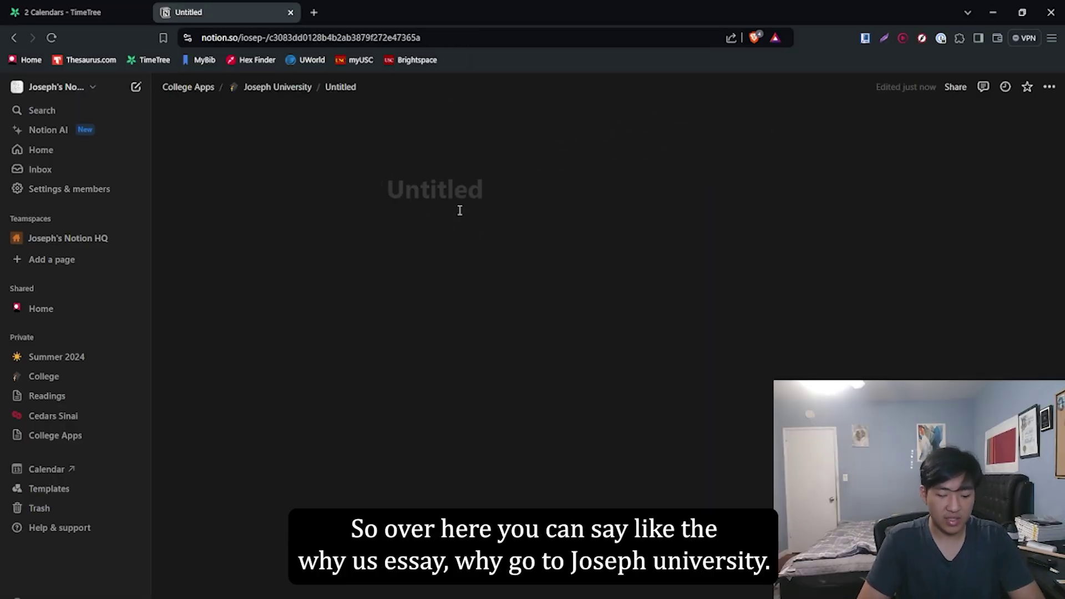
text(Why Us)
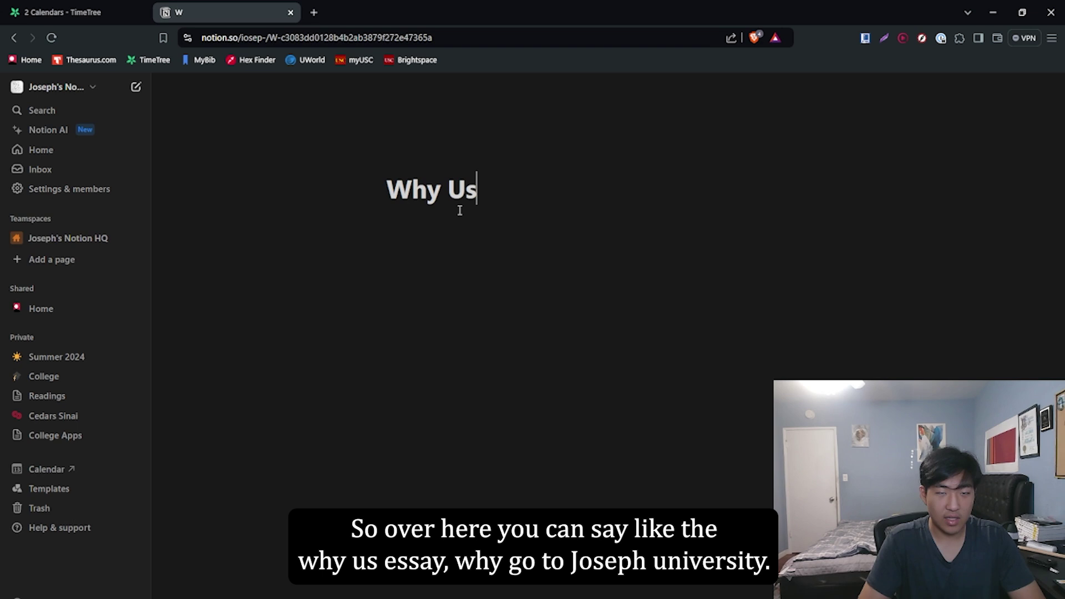
Give the Why Us sub-page a red question-mark icon and close the page
key(alt+Left)
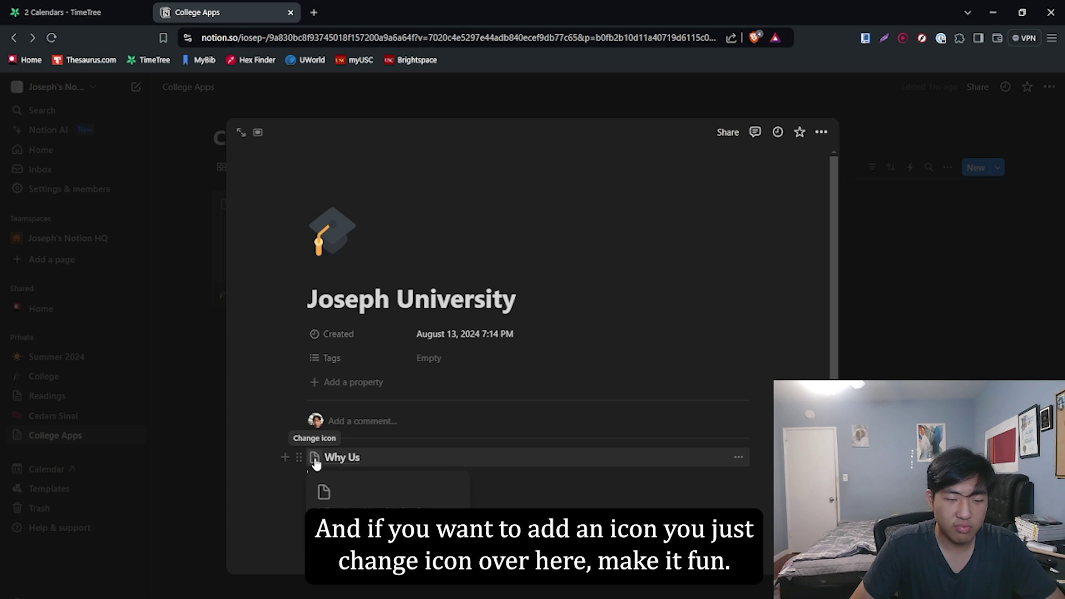
click(331, 232)
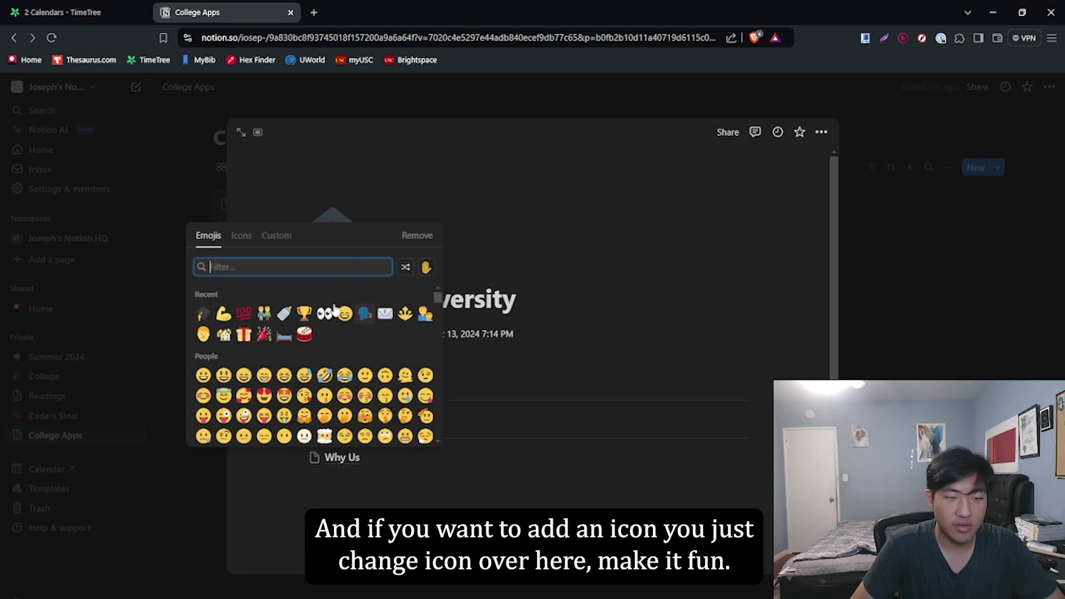
text(quest)
click(243, 298)
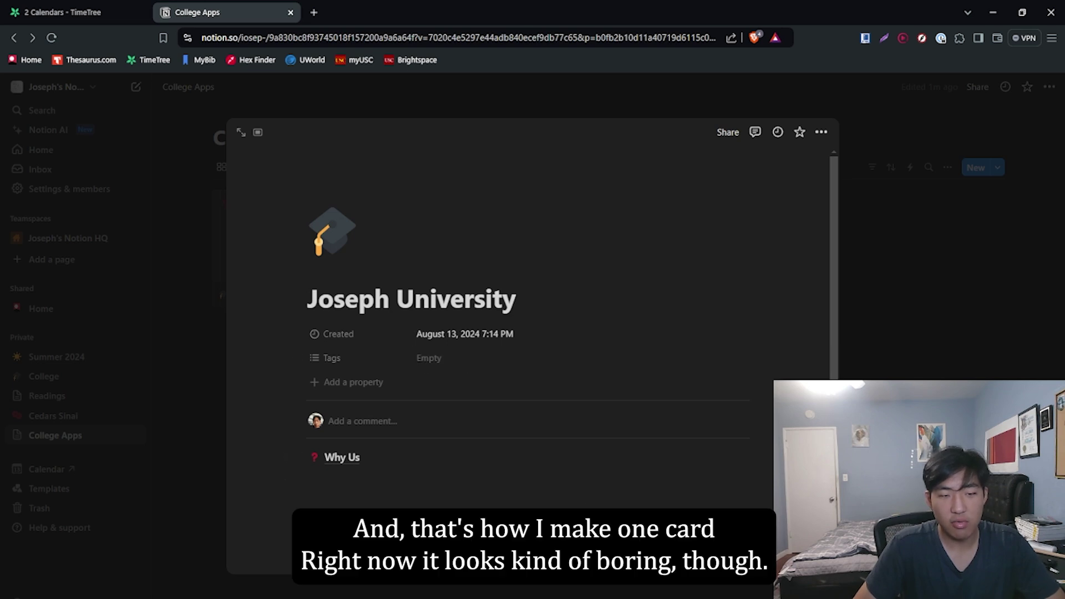
key(Escape)
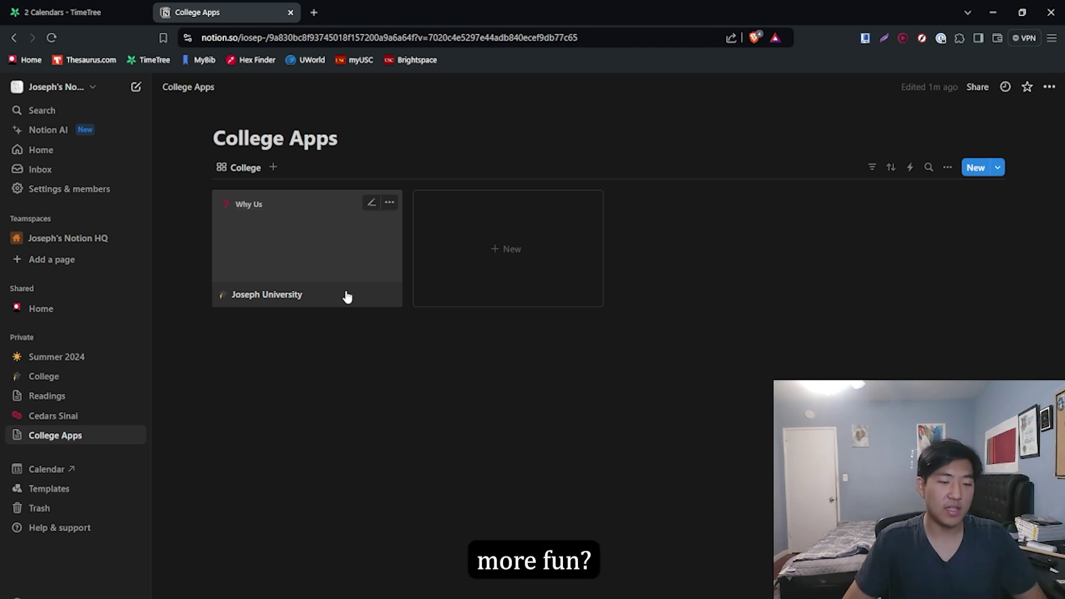
Add a pink gradient cover to Joseph University's page
click(358, 252)
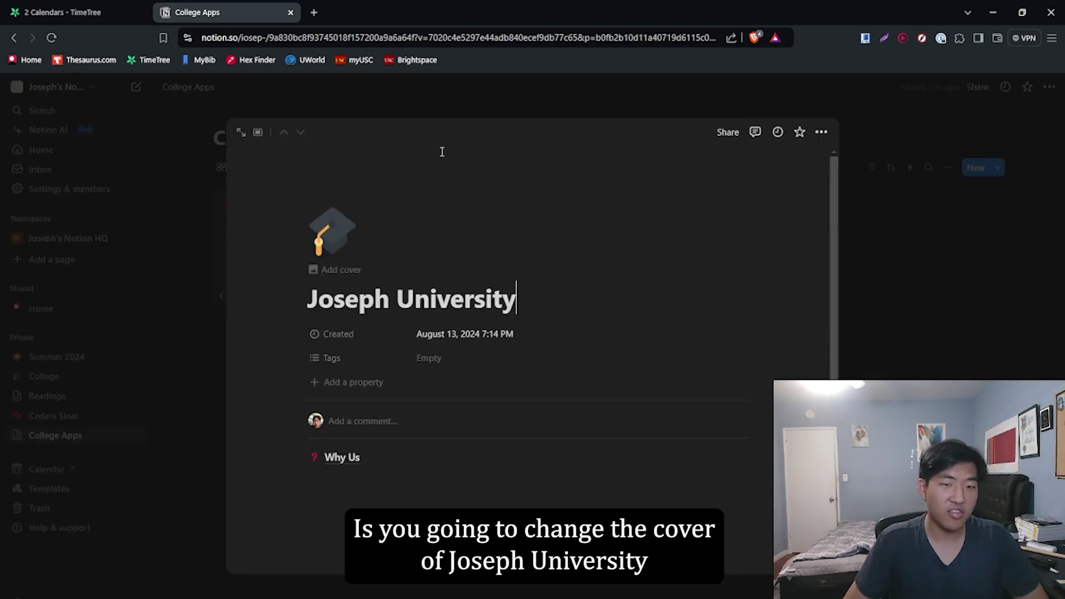
click(337, 270)
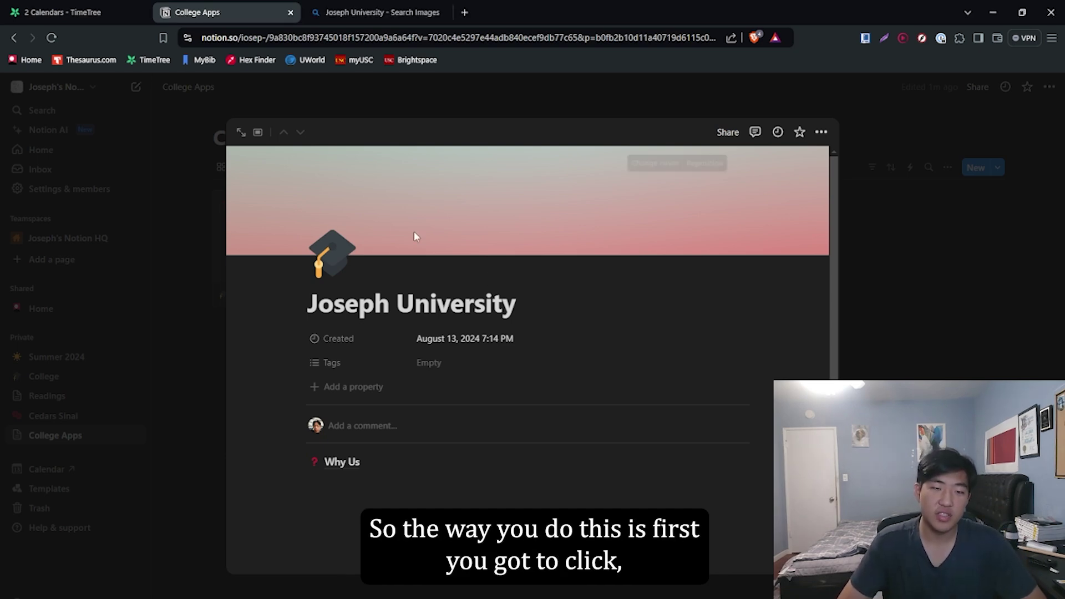
mouse_move(454, 324)
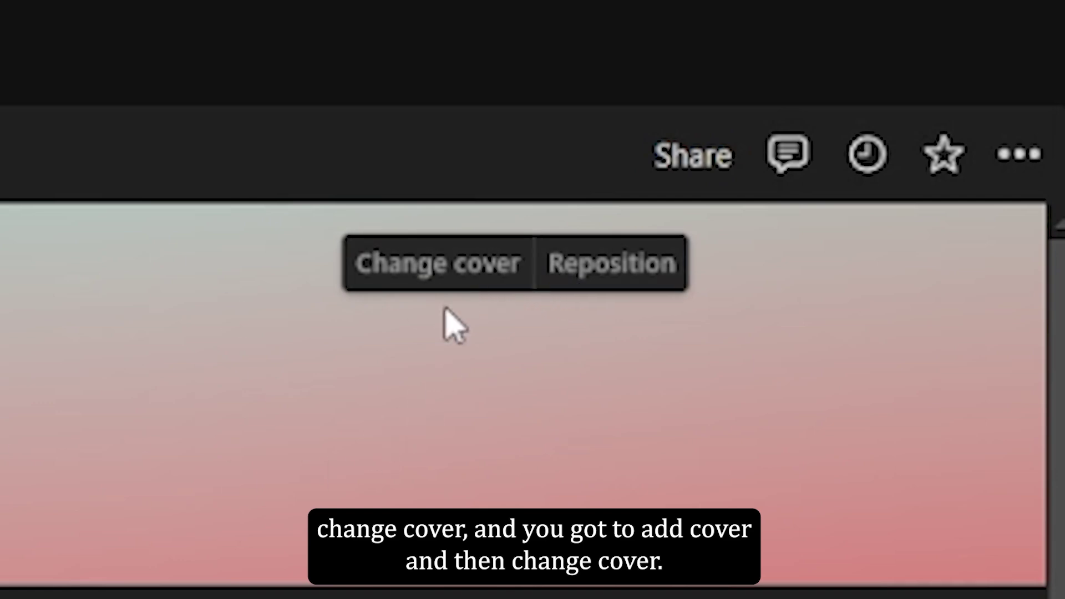
click(449, 272)
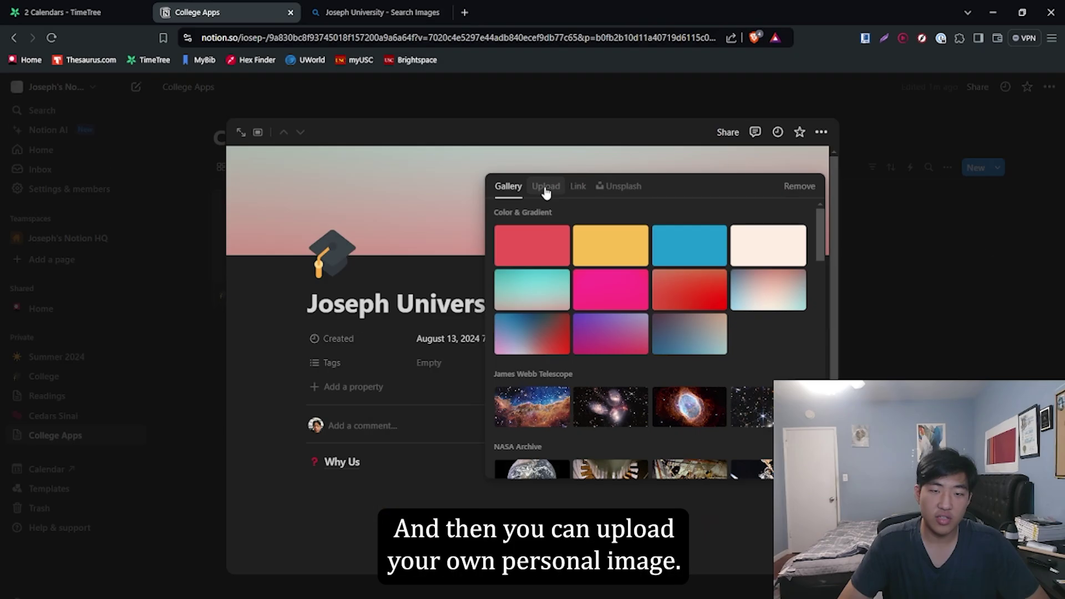
Save the St Joseph's University crest image from Bing Images for uploading as the cover
click(546, 189)
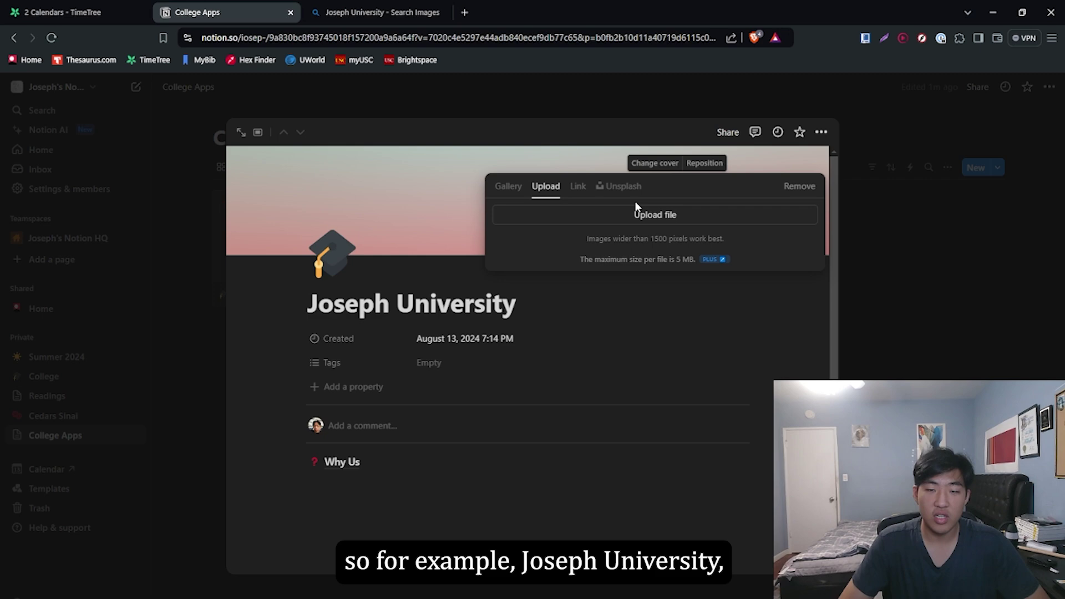
click(349, 14)
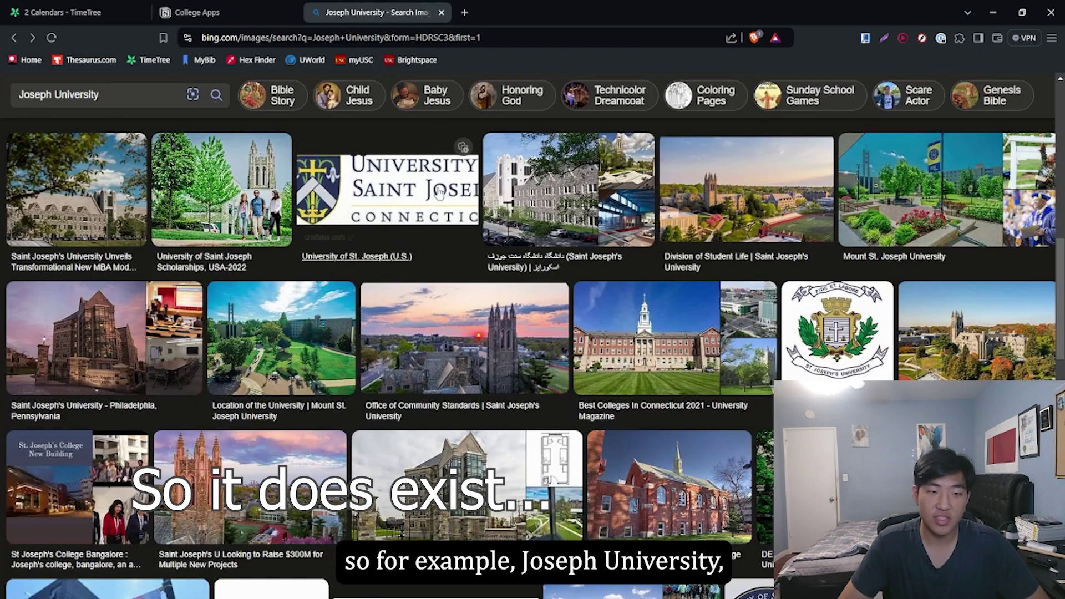
click(838, 330)
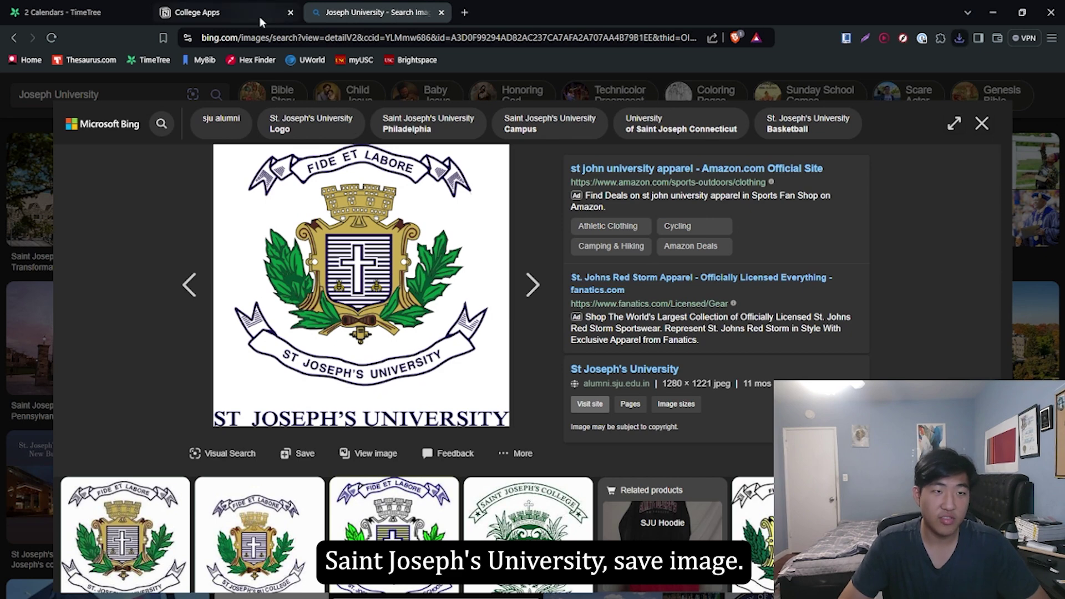
click(222, 12)
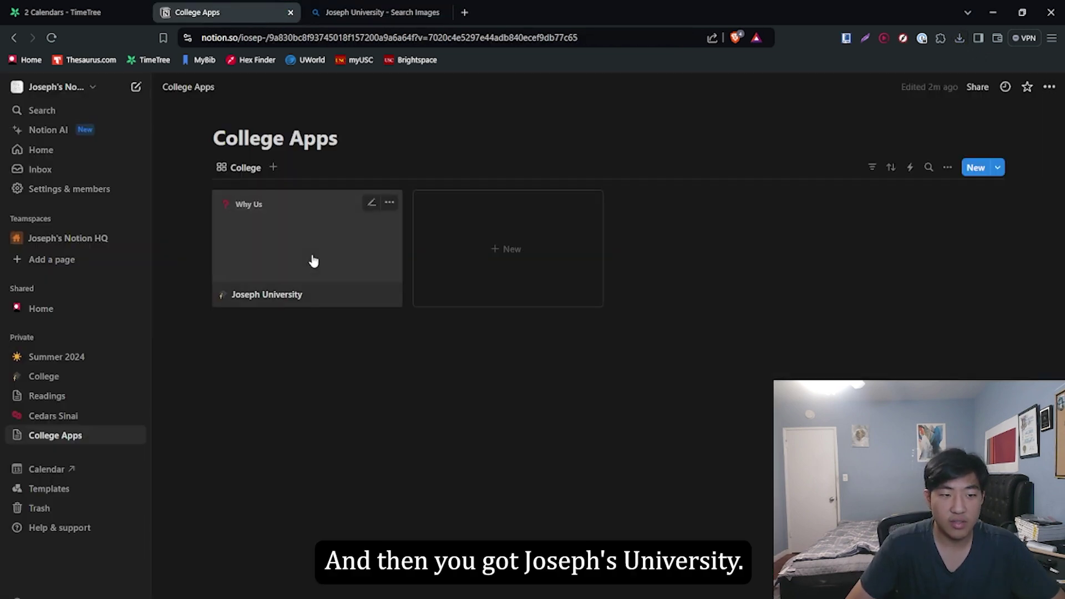
Upload the crest as Joseph University's cover and make gallery cards preview page covers
click(314, 261)
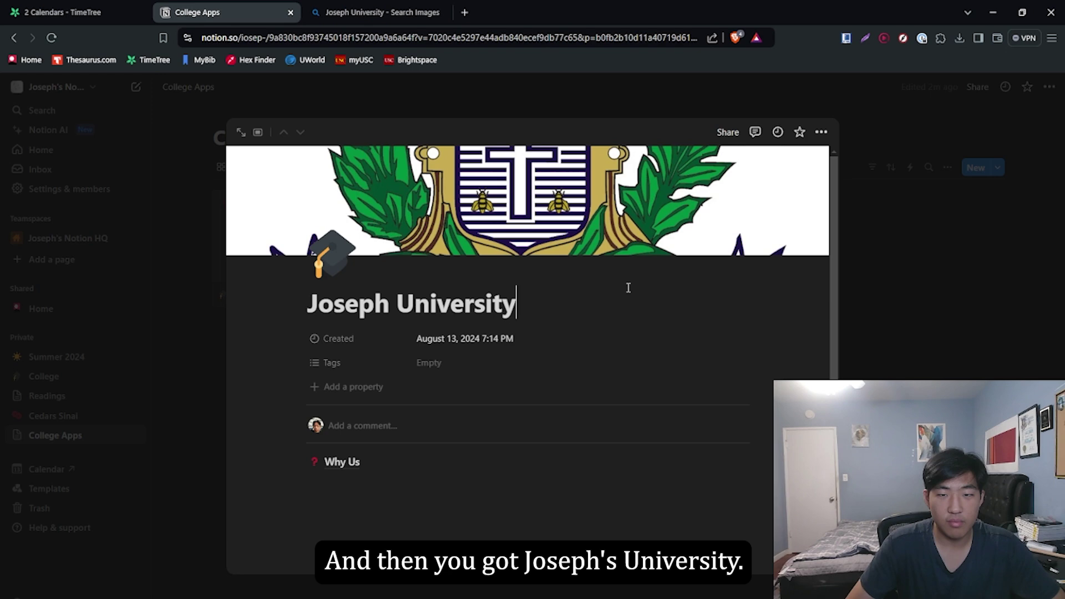
click(911, 319)
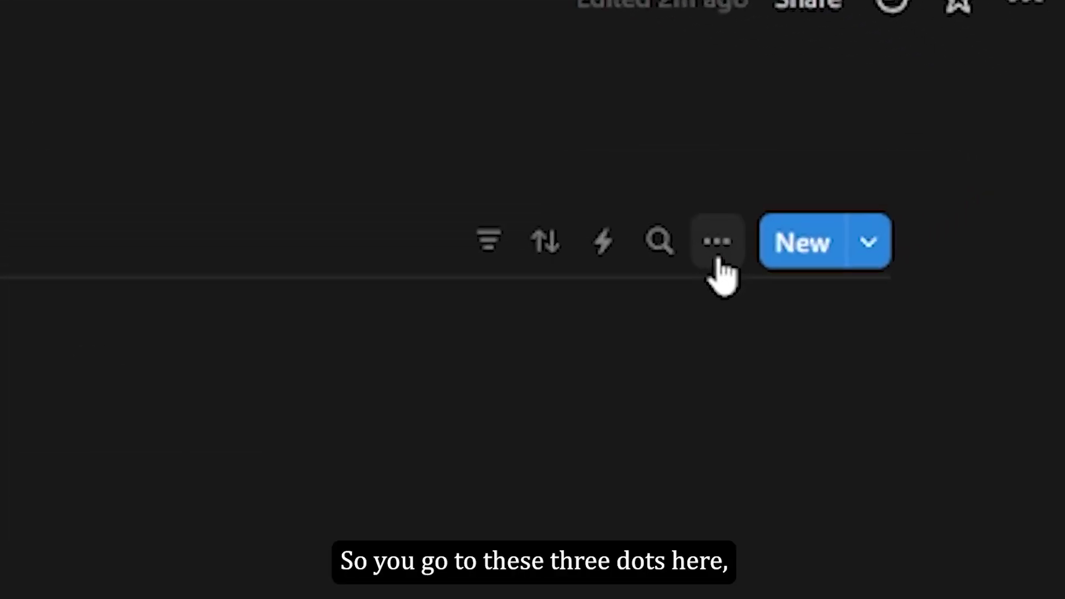
click(949, 169)
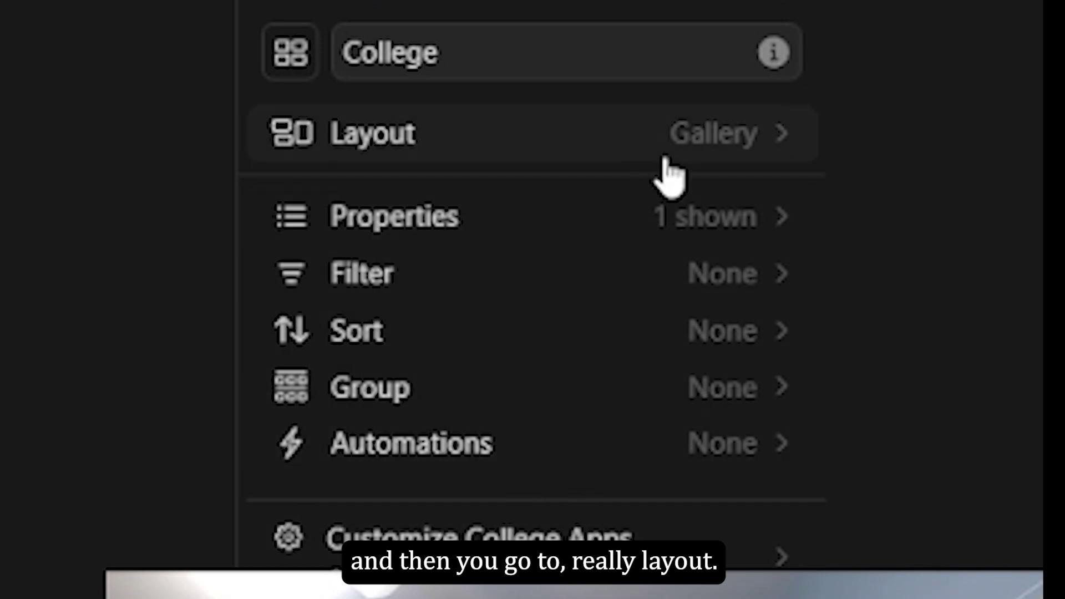
click(742, 167)
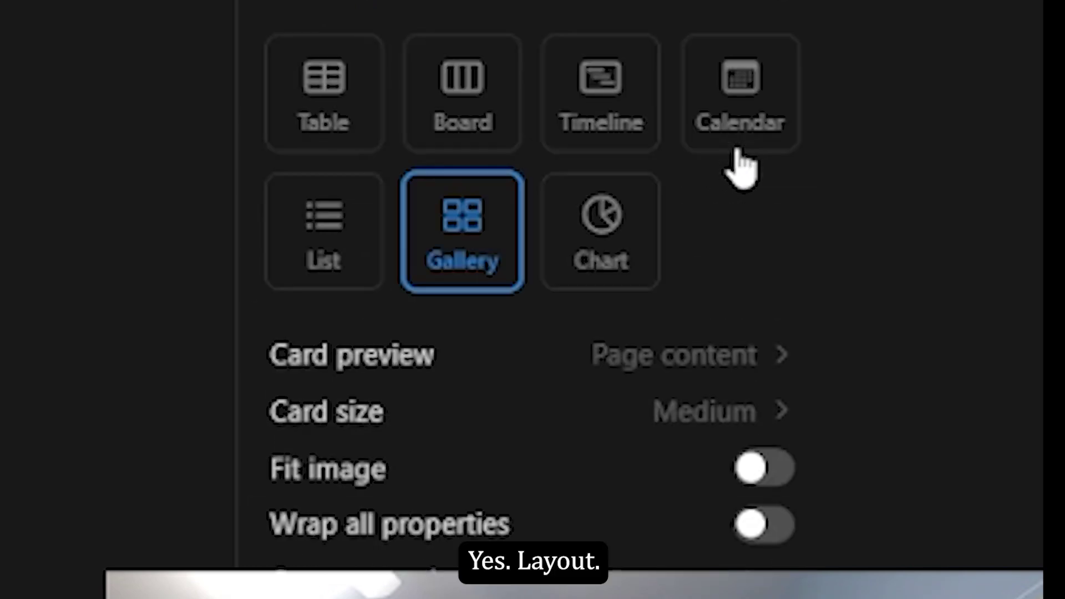
click(788, 353)
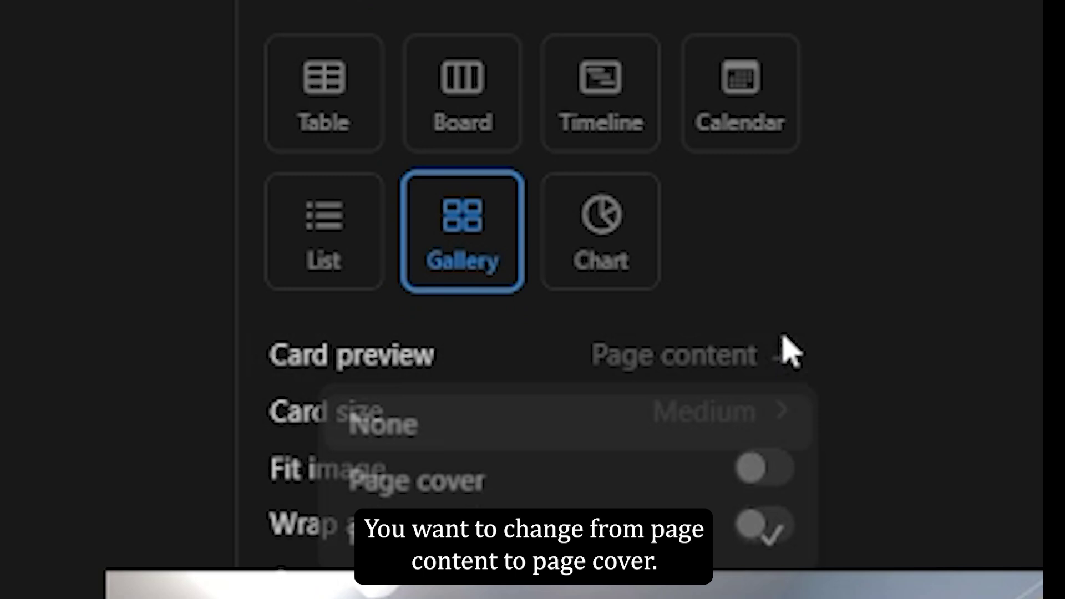
click(612, 483)
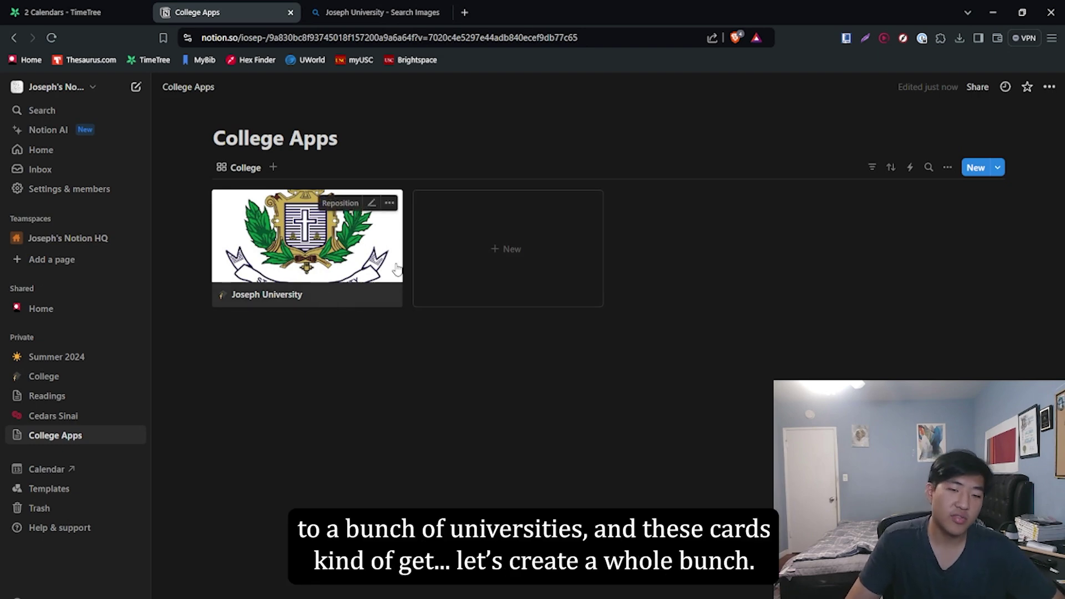
Add eight new Untitled college cards beside Joseph University, closing each card's peek
click(492, 275)
click(920, 241)
click(745, 290)
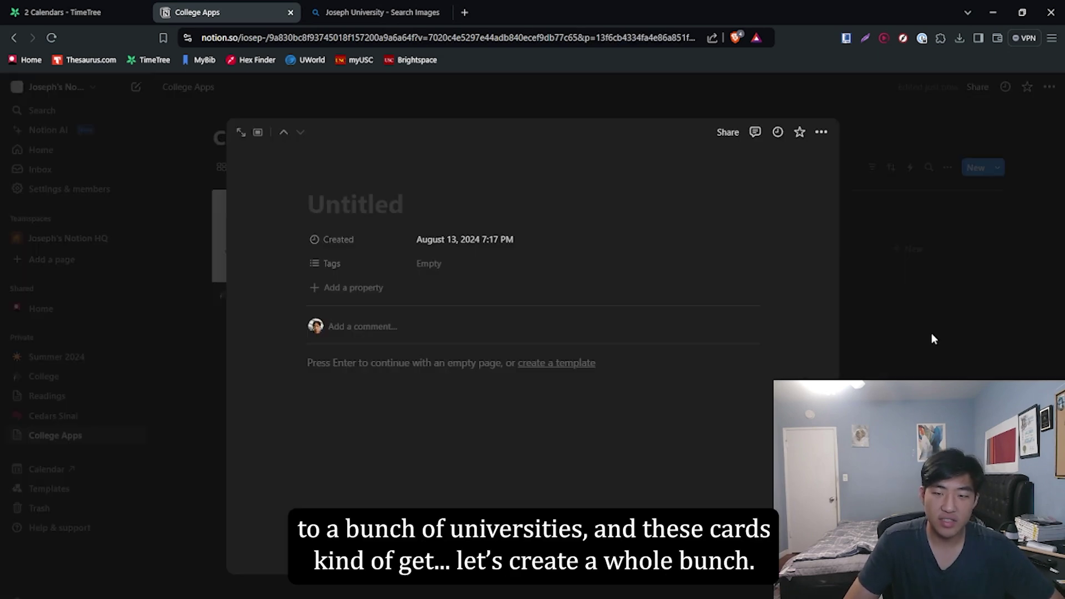
click(932, 337)
click(878, 311)
click(934, 355)
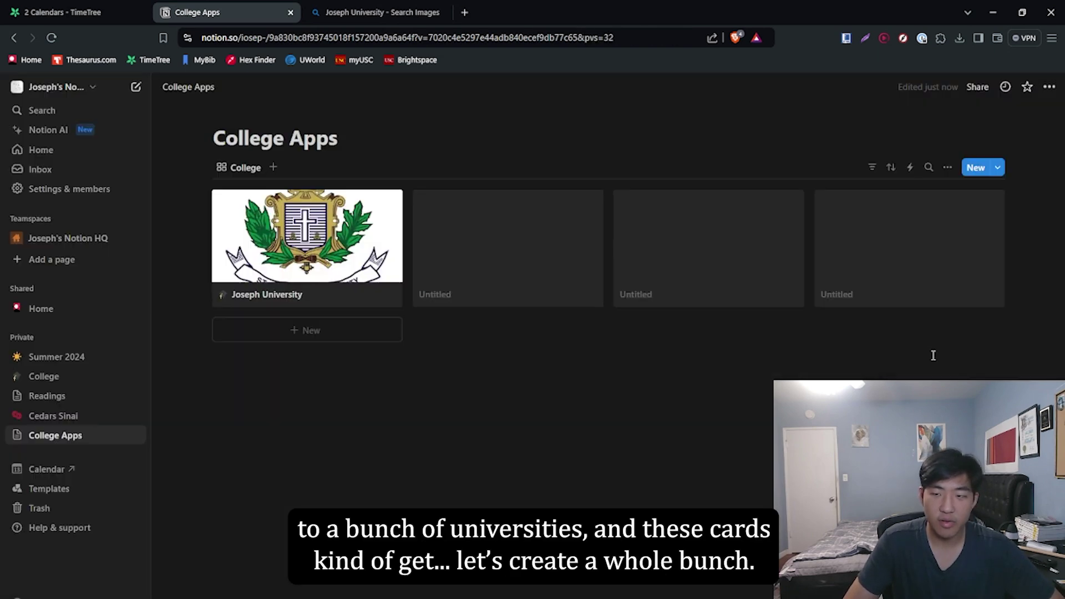
click(304, 340)
key(Escape)
click(515, 380)
key(Escape)
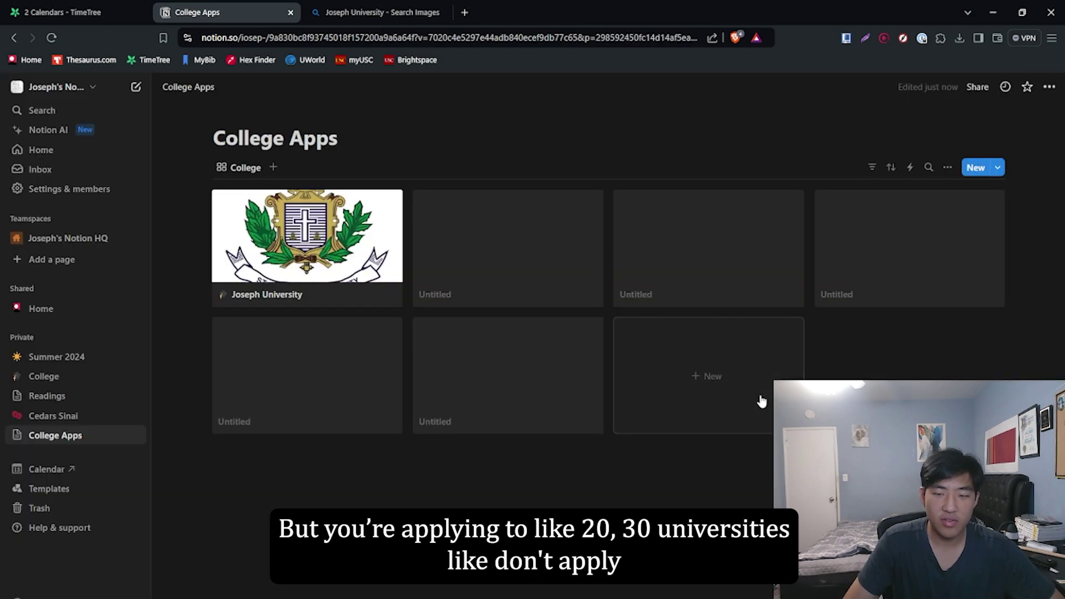
click(761, 400)
key(Escape)
click(910, 372)
key(Escape)
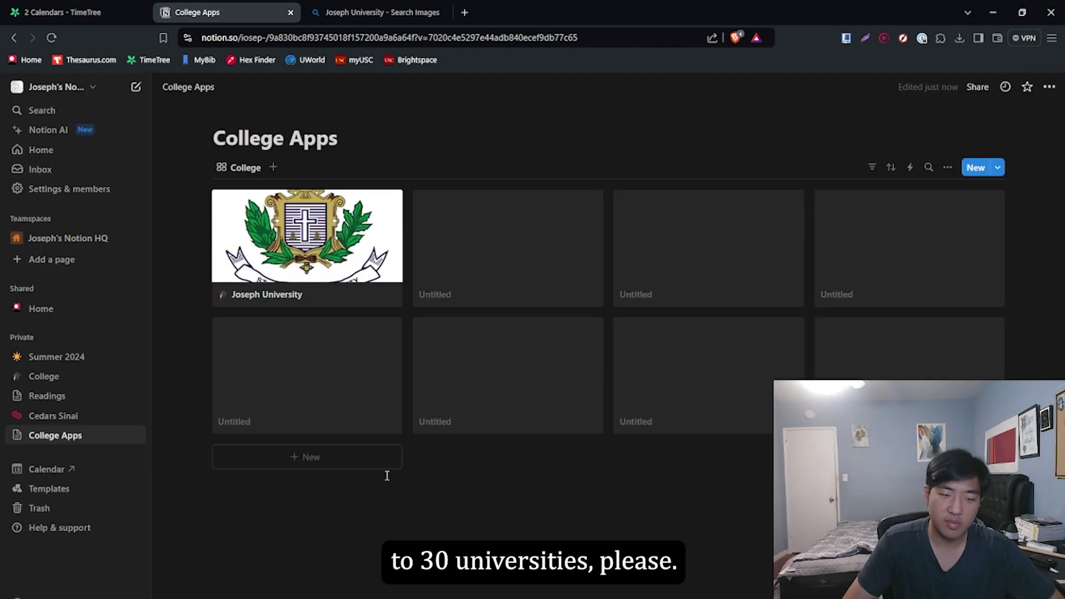
click(371, 463)
key(Escape)
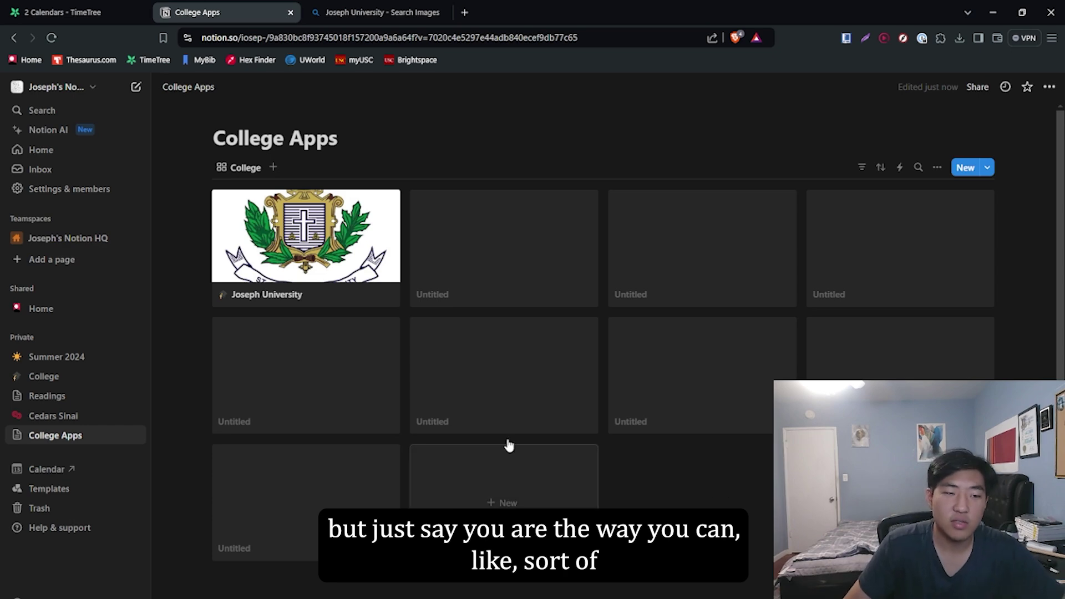
After glancing at the College page, set the College Apps gallery card size to Small
click(63, 382)
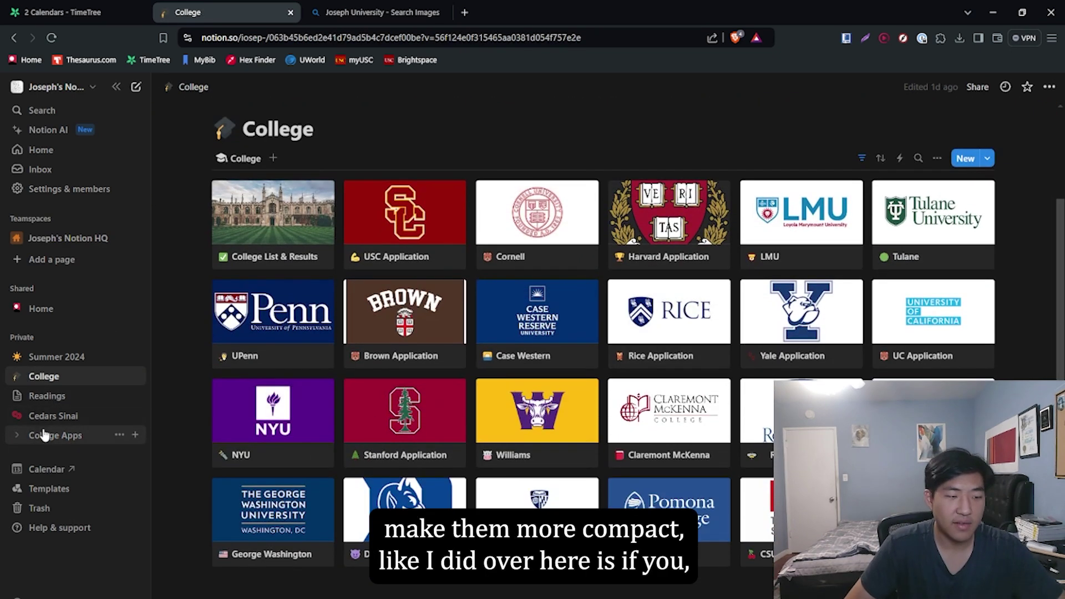
click(49, 436)
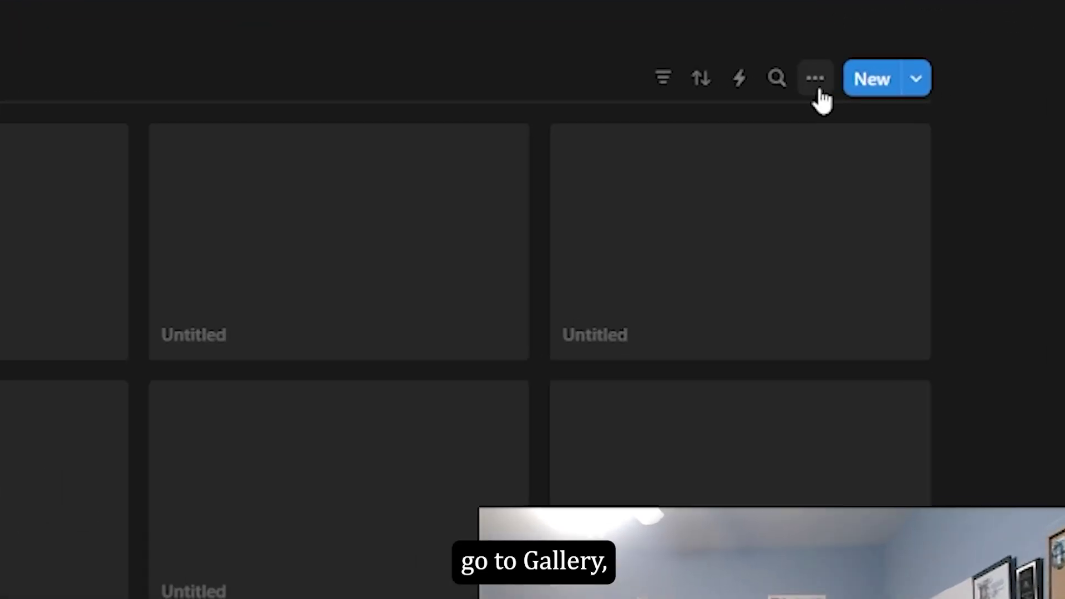
click(937, 167)
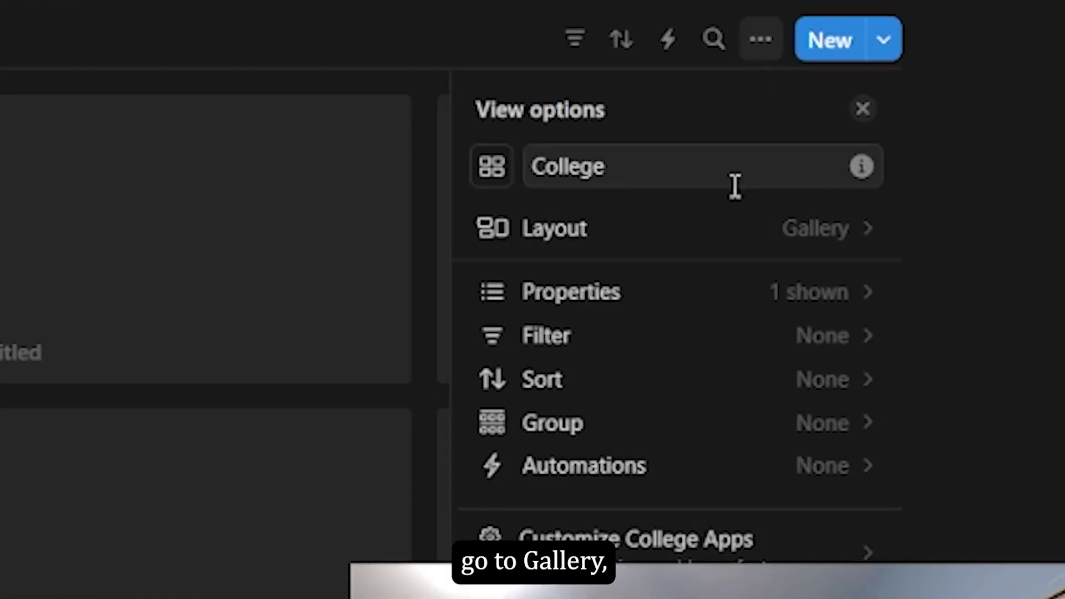
click(728, 238)
click(804, 442)
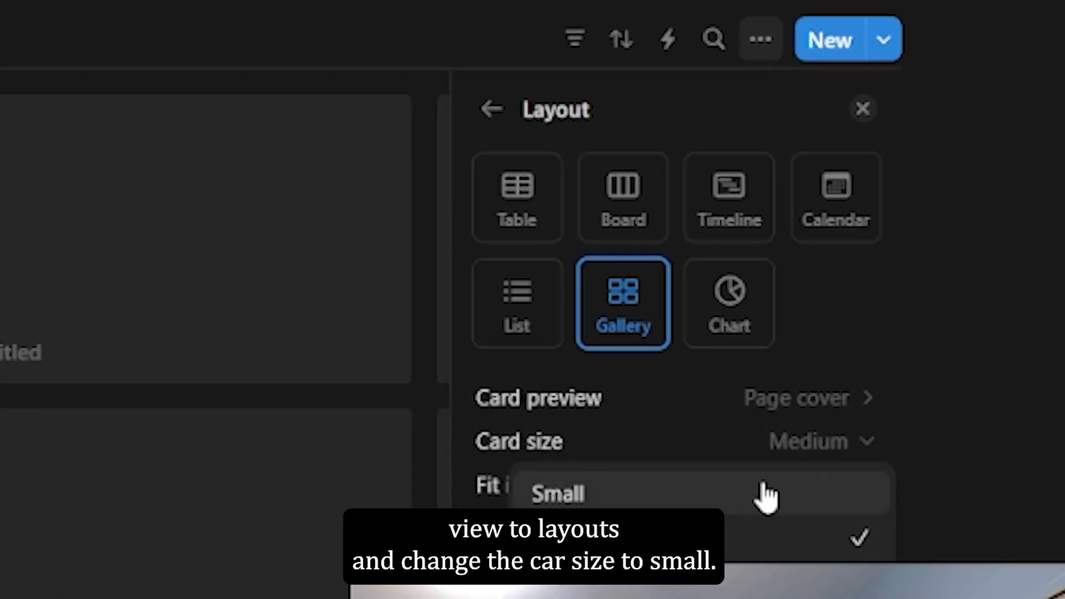
click(767, 496)
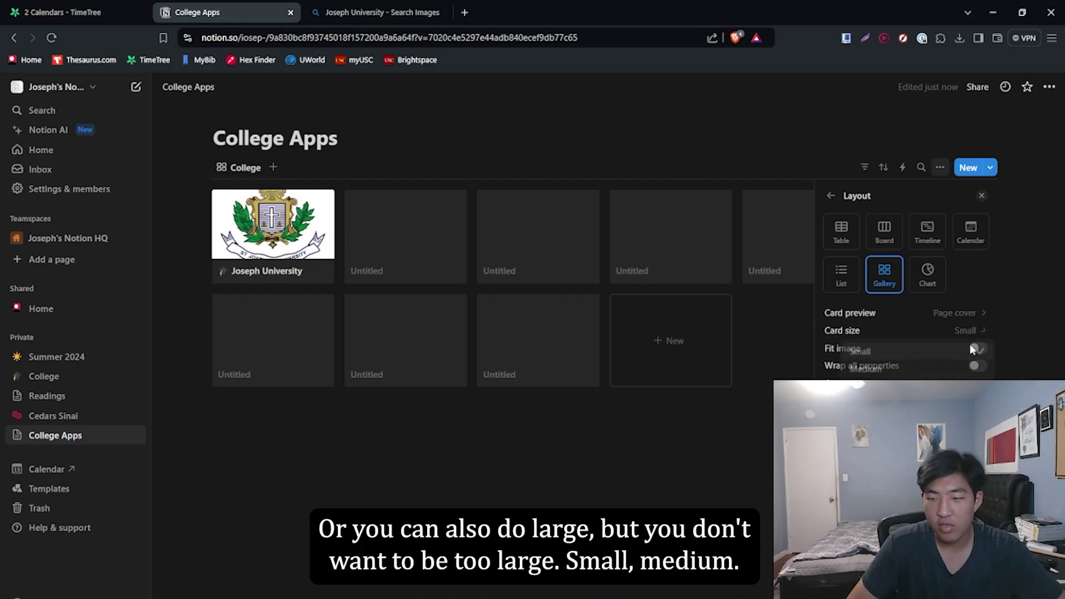
click(863, 387)
click(948, 337)
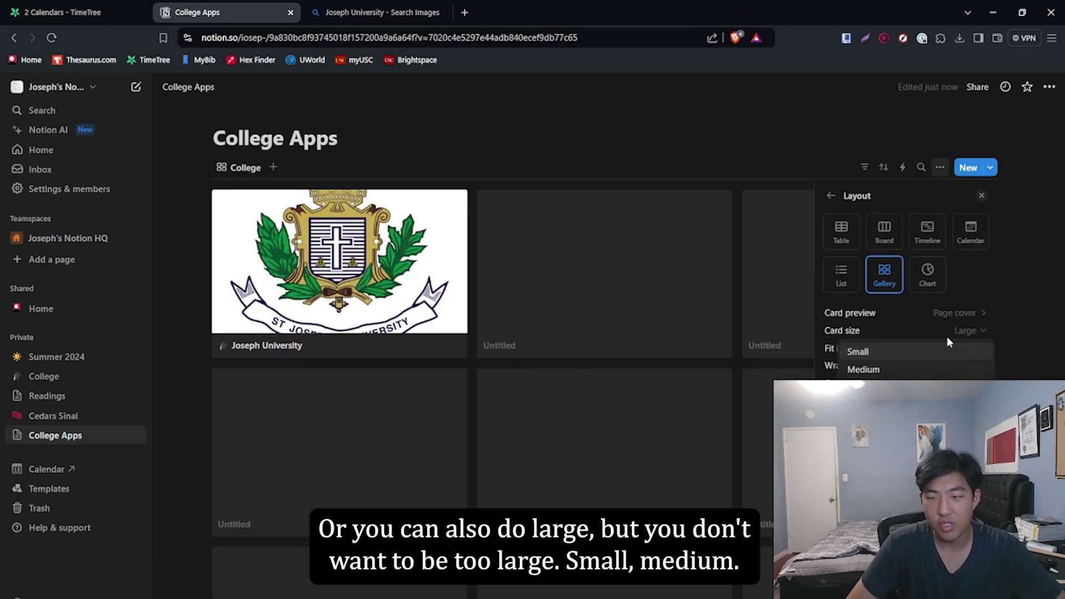
click(940, 352)
click(735, 428)
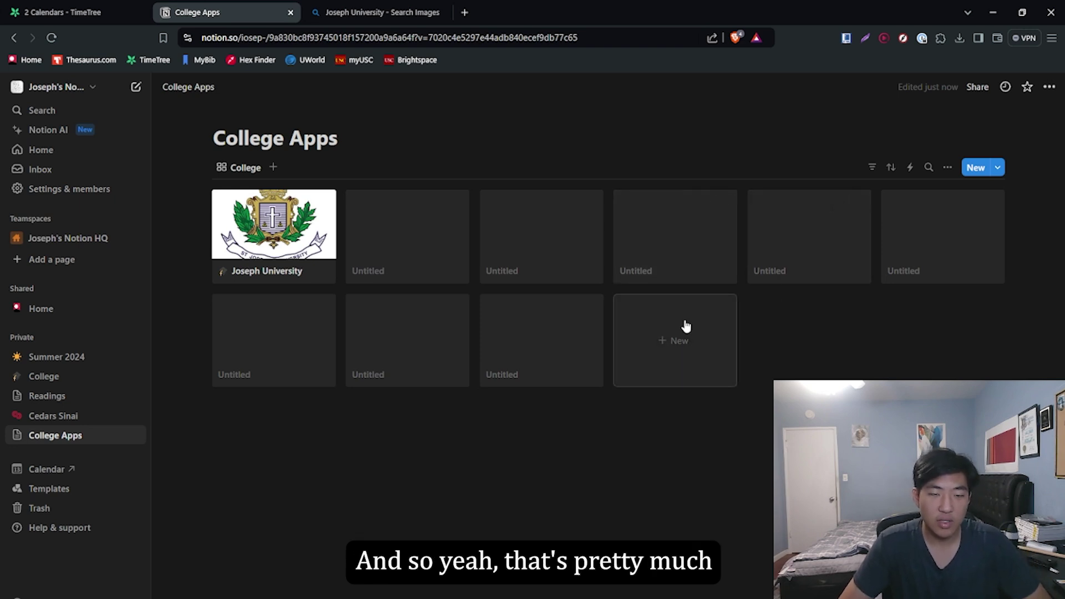
click(381, 271)
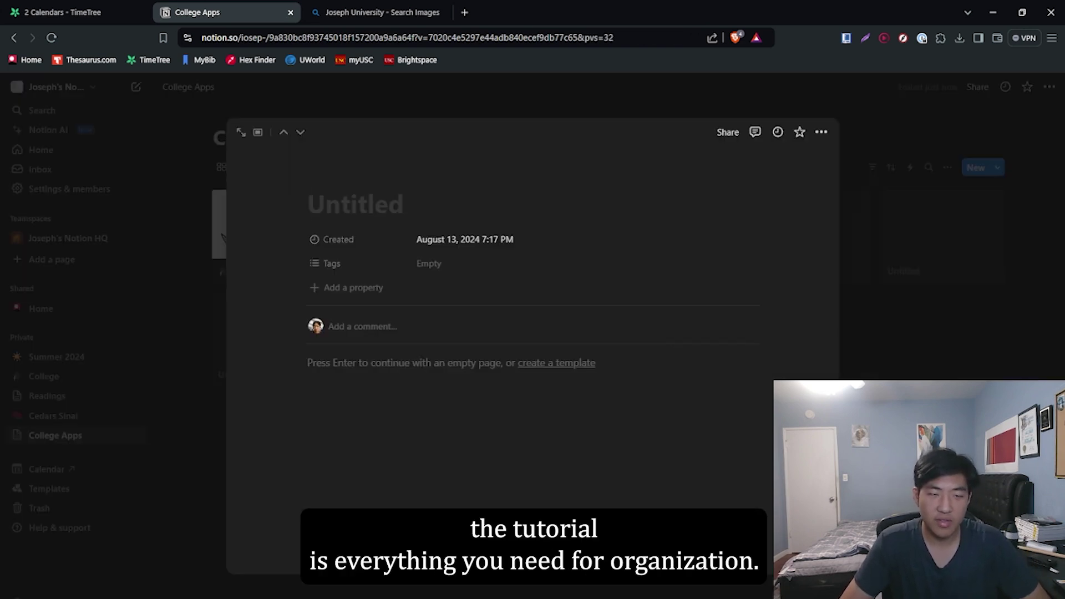
key(Escape)
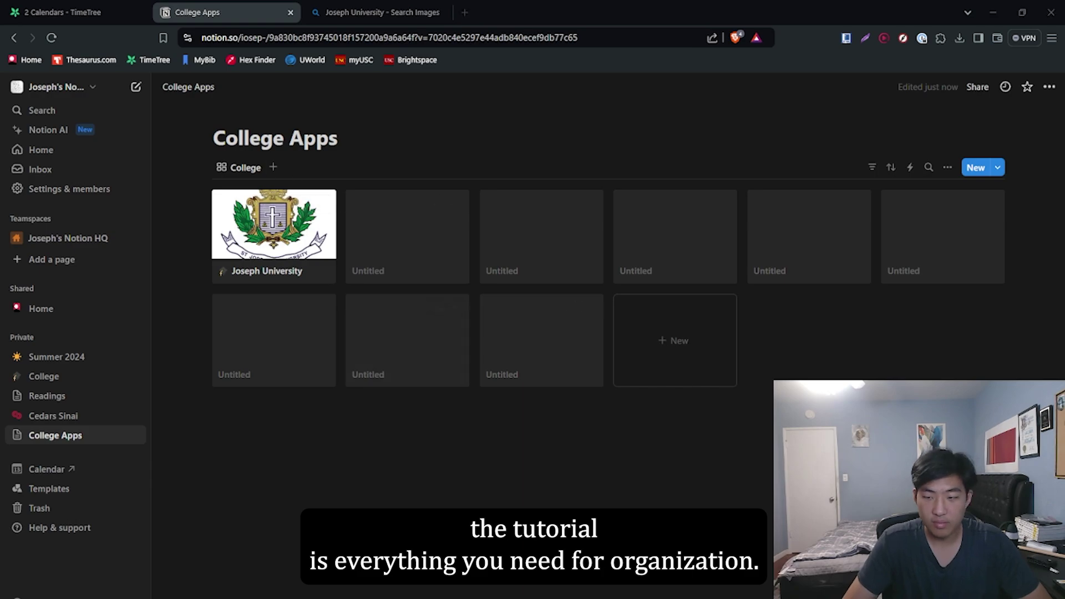